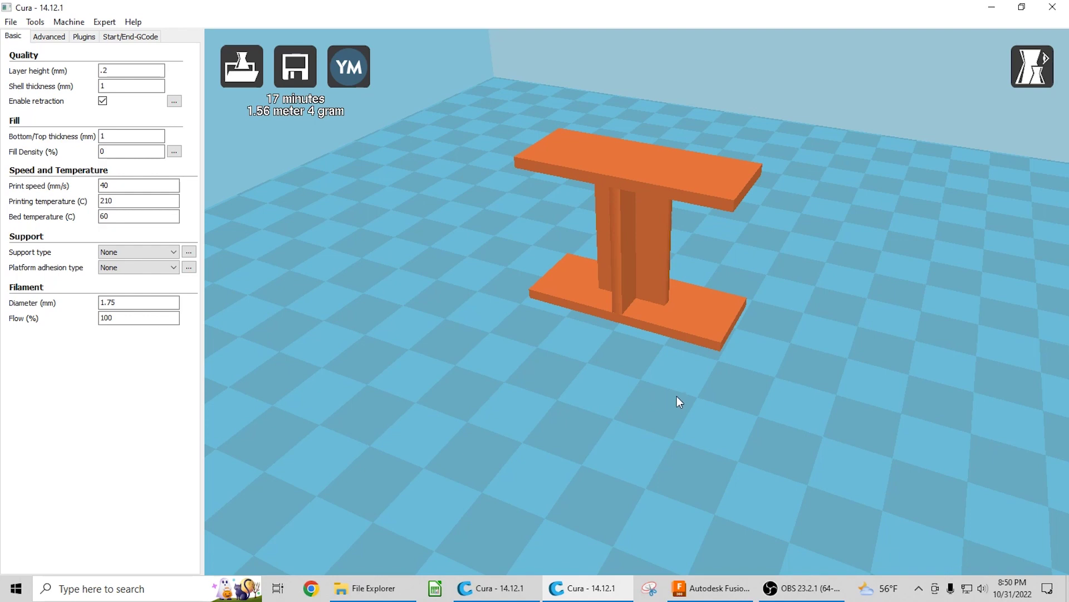
Step: Orbit and zoom around the solid I-beam to inspect it from the side and above
scroll(613, 397, up, 2)
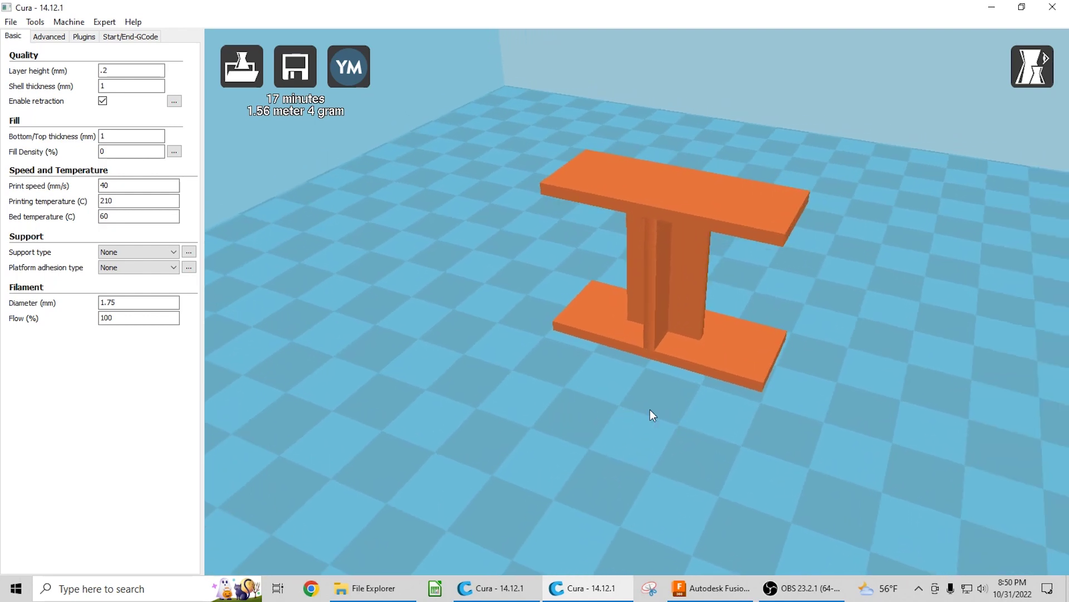
right_drag(617, 429, 707, 423)
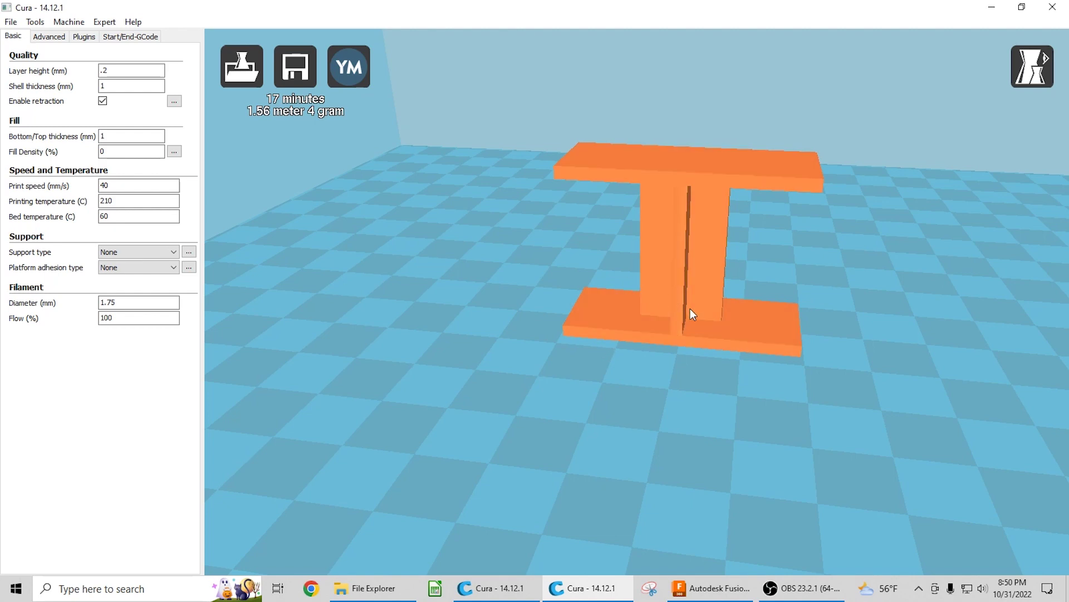
right_drag(690, 312, 728, 353)
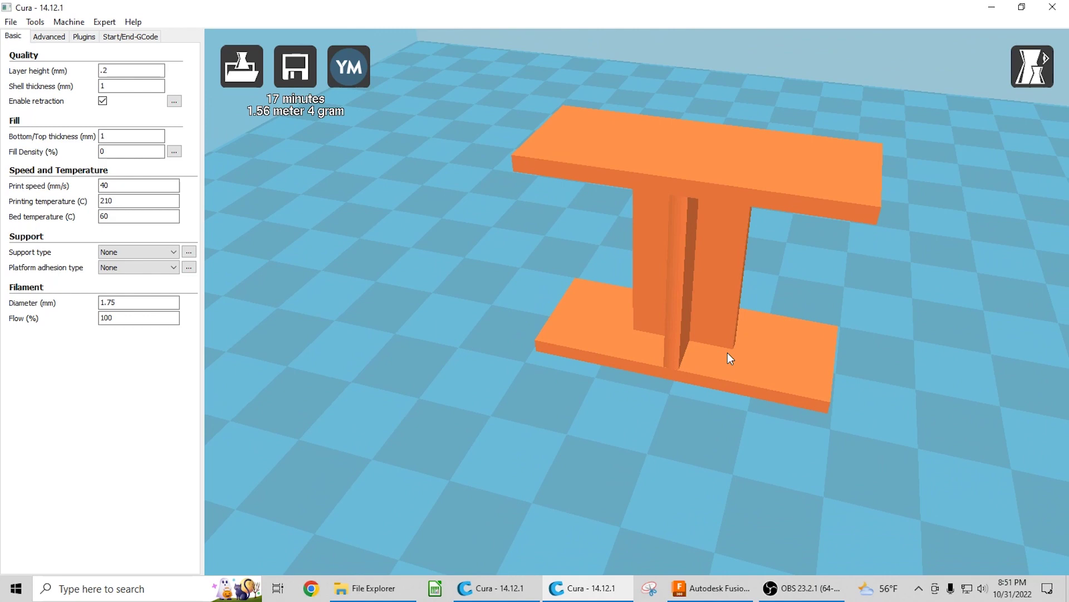
scroll(728, 352, up, 3)
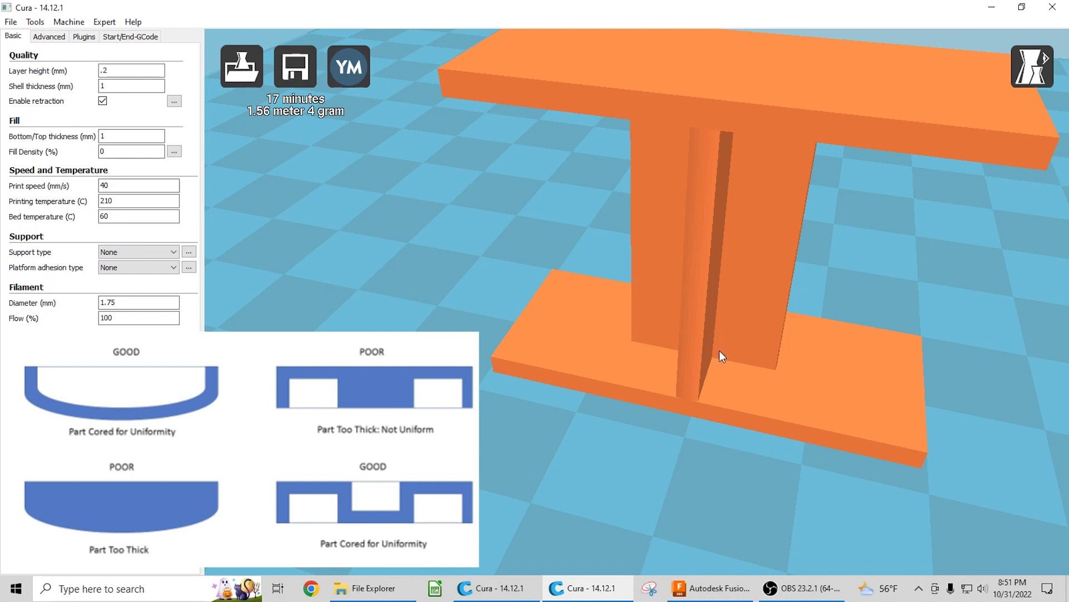
scroll(720, 350, down, 3)
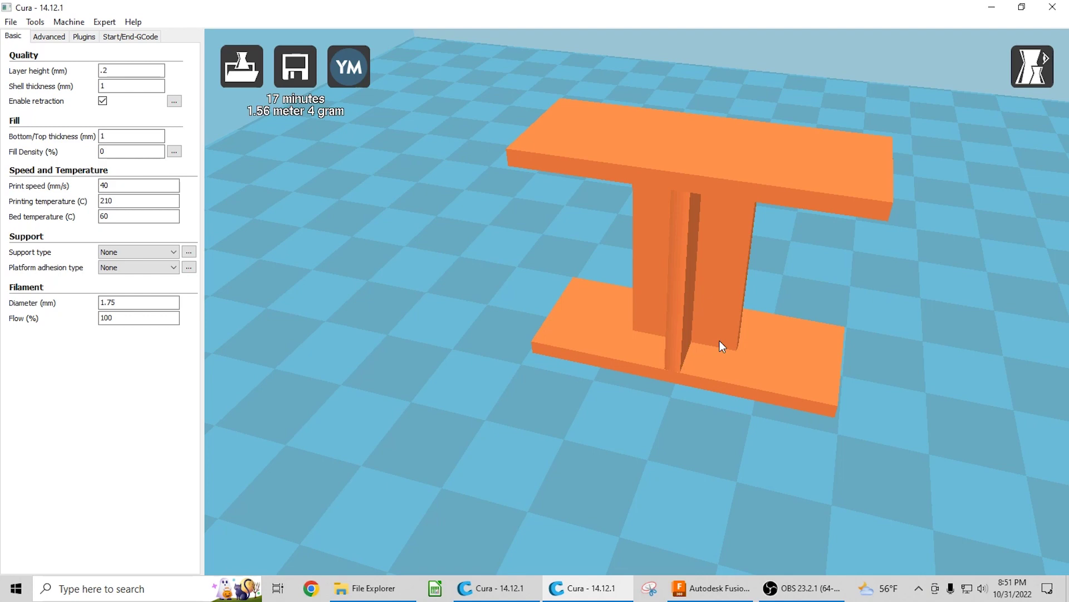
scroll(718, 344, up, 4)
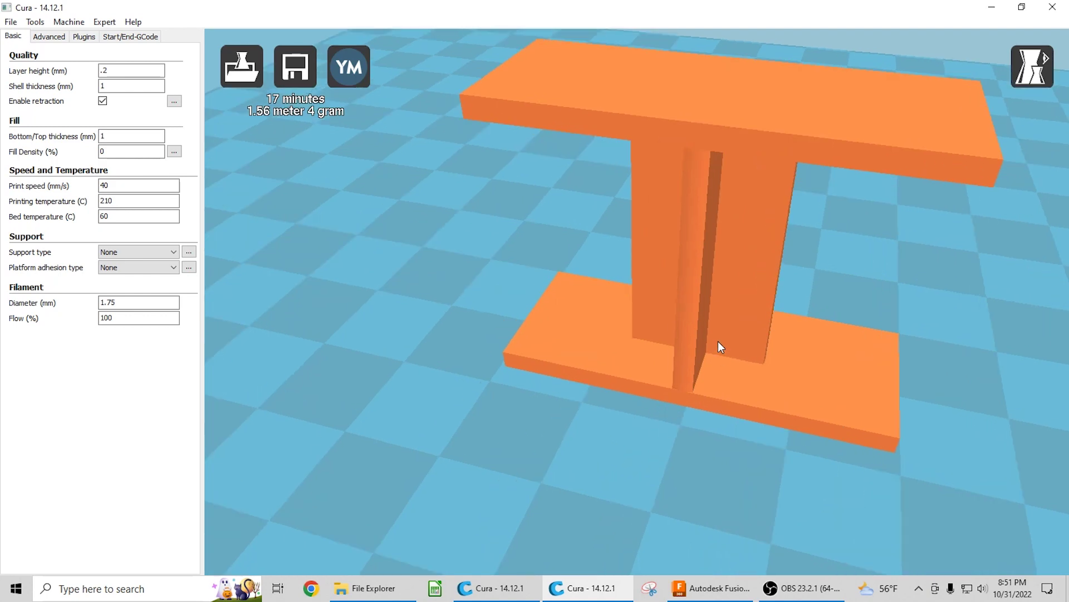
scroll(718, 356, down, 5)
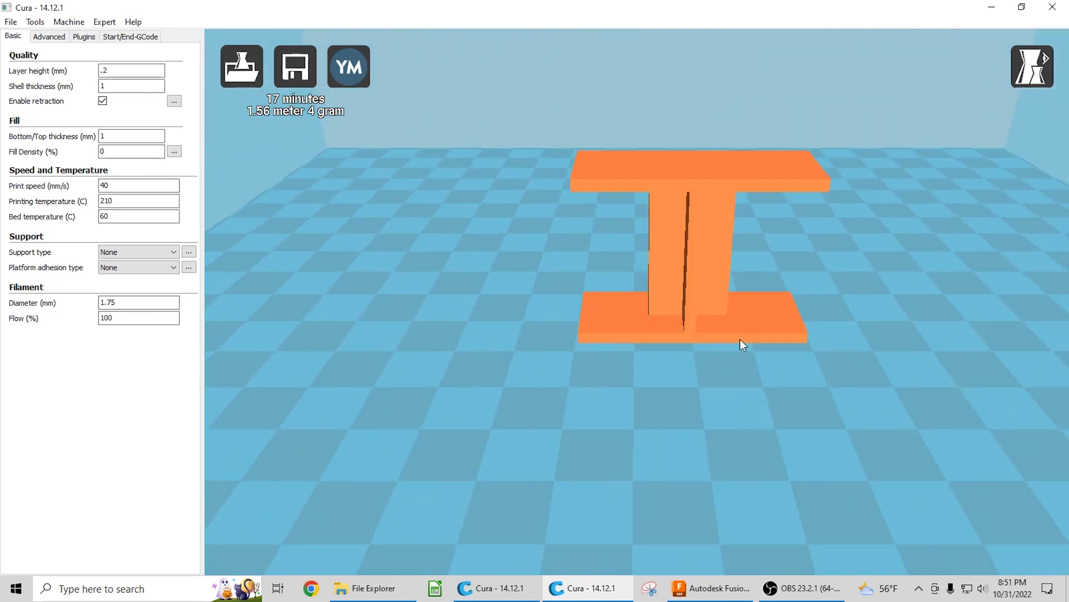
scroll(721, 329, up, 5)
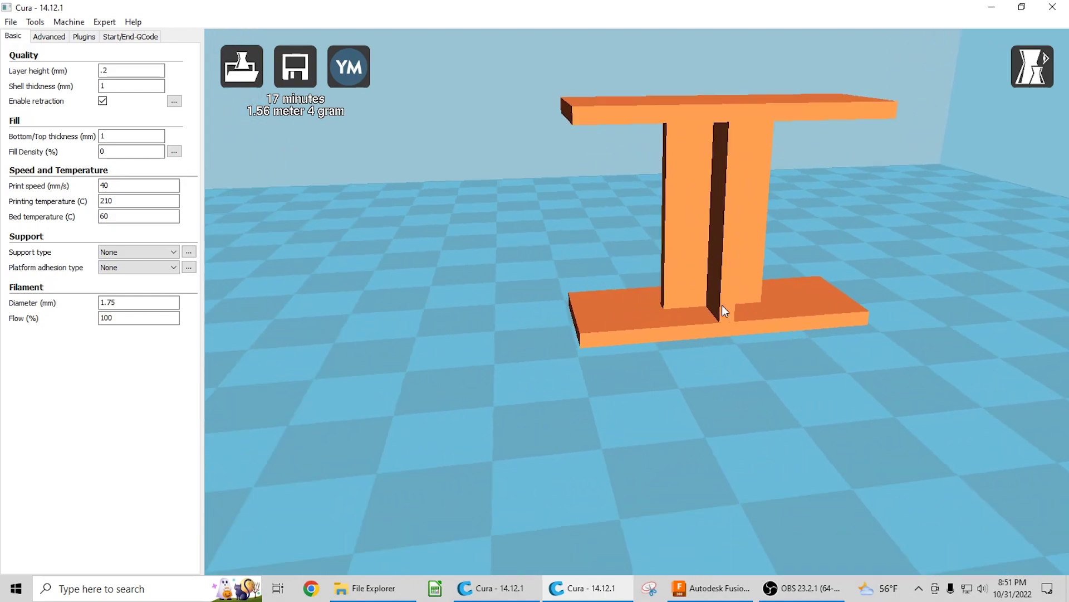
drag(722, 306, 724, 339)
right_click(681, 341)
click(681, 383)
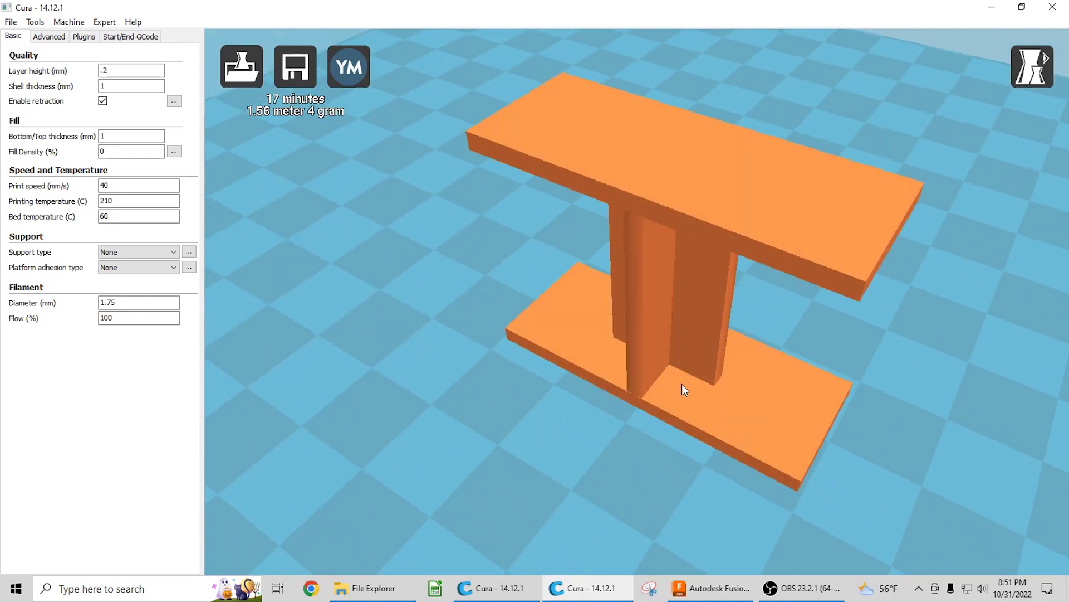
mouse_move(682, 383)
mouse_down()
mouse_move(604, 380)
mouse_move(702, 385)
mouse_up()
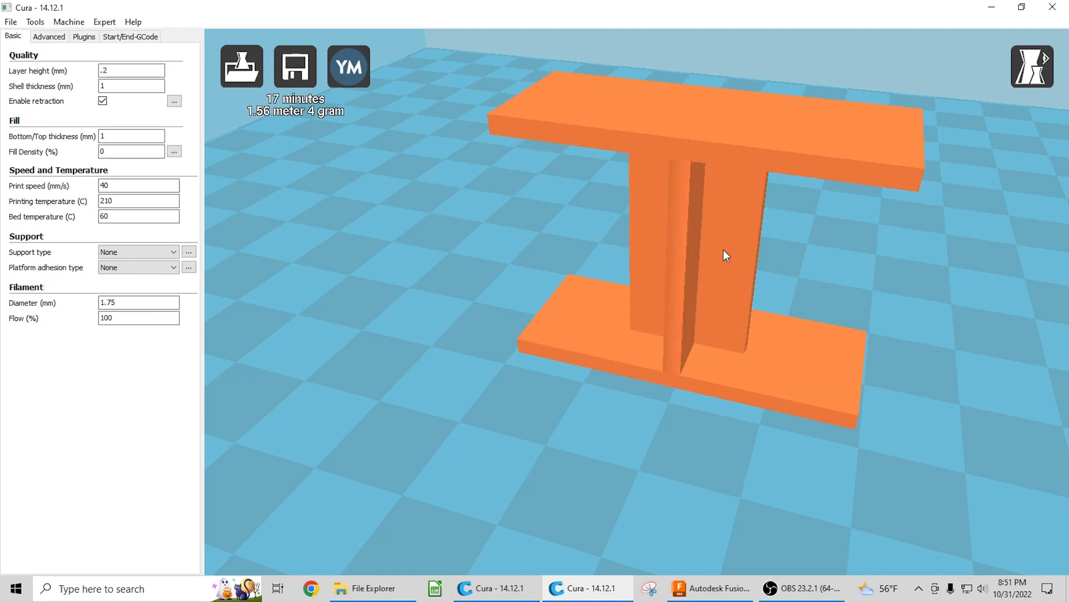
right_drag(716, 336, 723, 367)
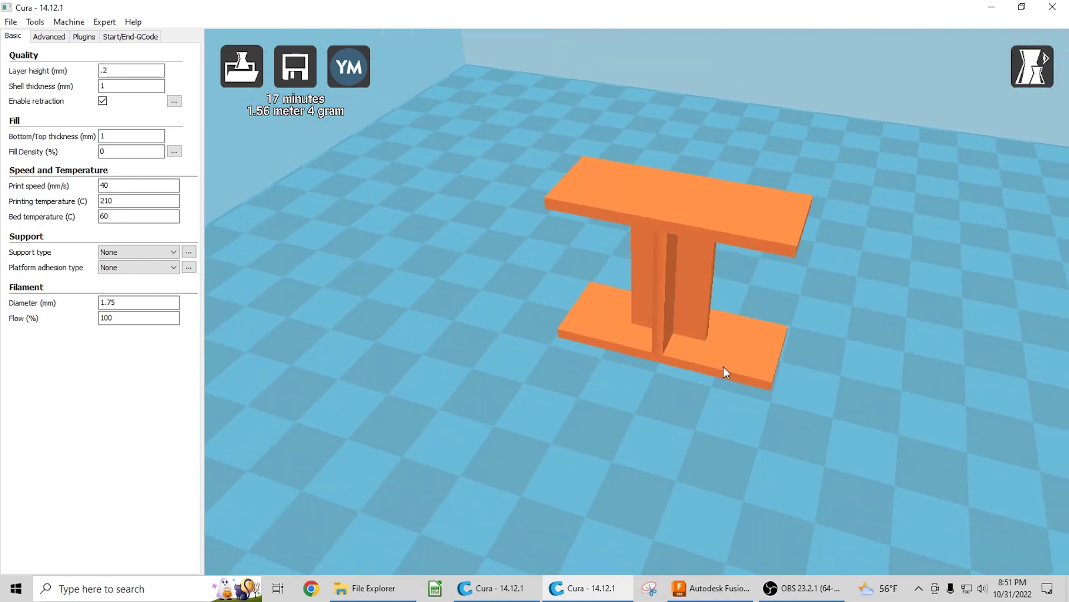
scroll(721, 383, up, 2)
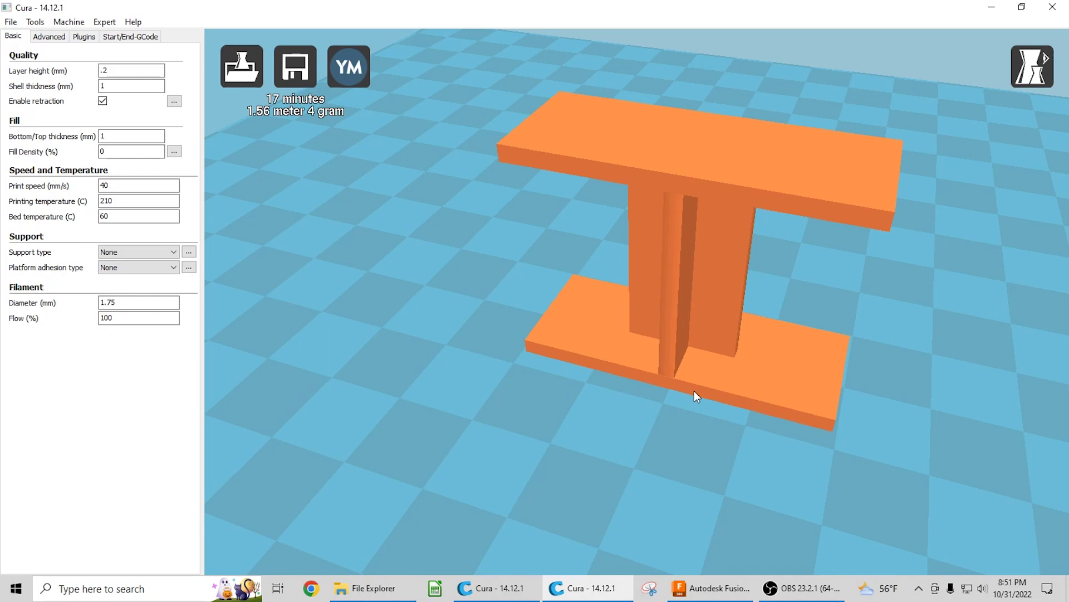
Step: Switch to Layers view and set the layer slider to show all 145 layers
click(1032, 66)
click(1039, 222)
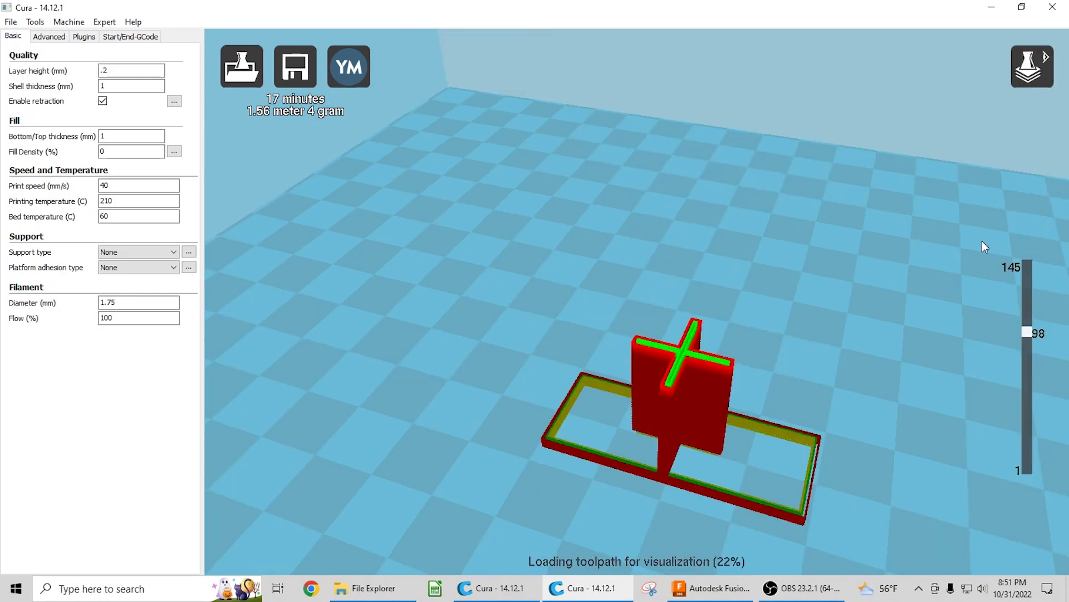
right_drag(984, 247, 860, 428)
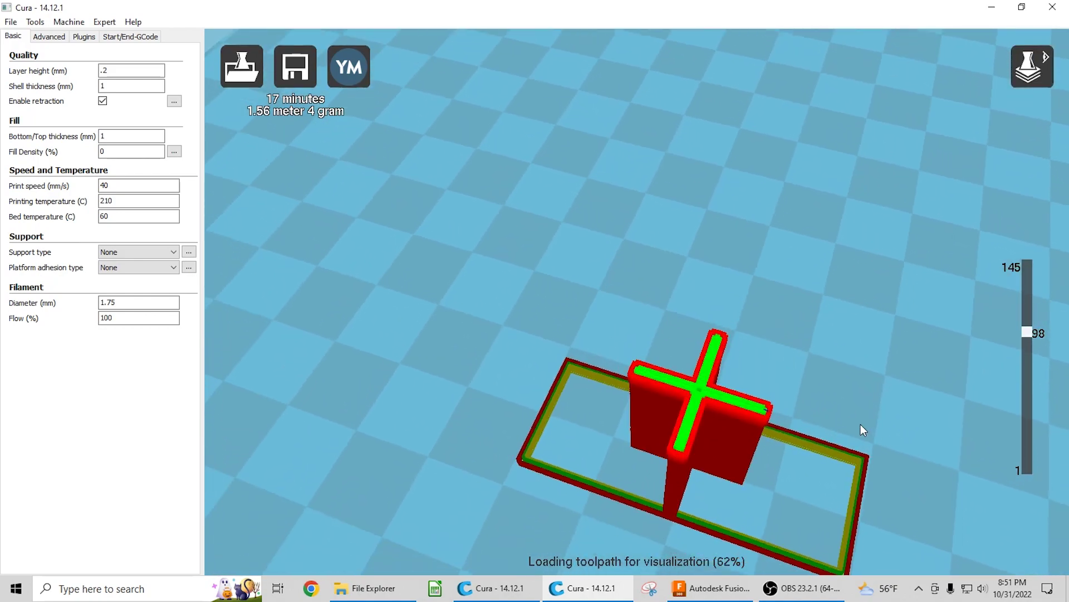
scroll(861, 426, up, 2)
scroll(854, 408, down, 4)
drag(1027, 333, 1027, 265)
right_drag(580, 343, 560, 363)
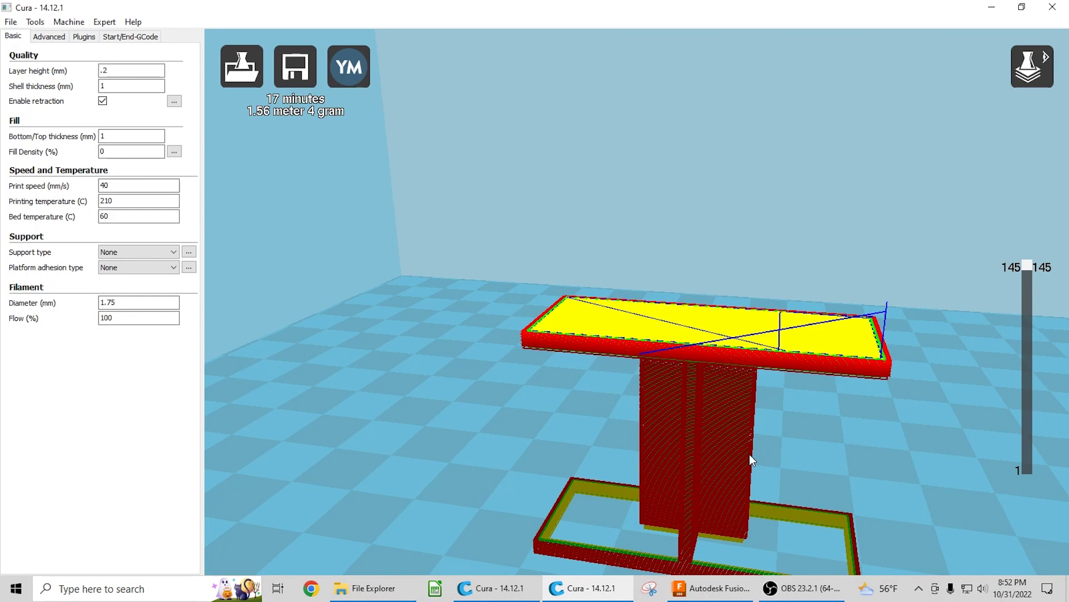
Step: Orbit to a low side-on view of the toolpaths to see the hollow interior
mouse_move(750, 454)
right_down()
mouse_move(783, 454)
mouse_move(771, 419)
mouse_move(774, 433)
mouse_move(697, 408)
mouse_move(747, 469)
mouse_move(767, 463)
right_up()
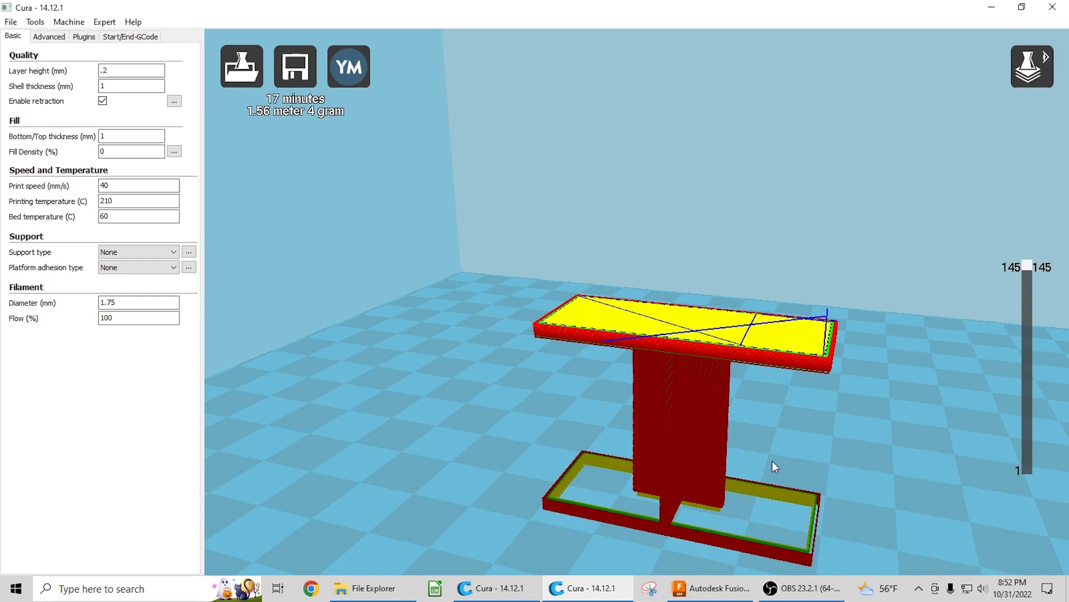
mouse_move(743, 436)
right_down()
mouse_move(744, 418)
mouse_move(753, 450)
right_up()
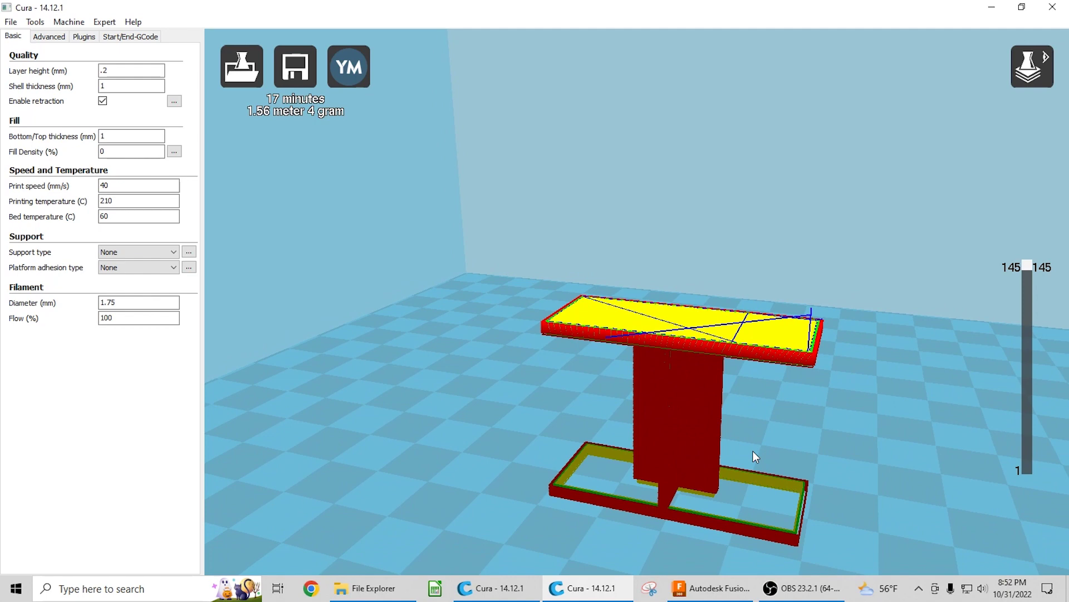
scroll(754, 465, down, 2)
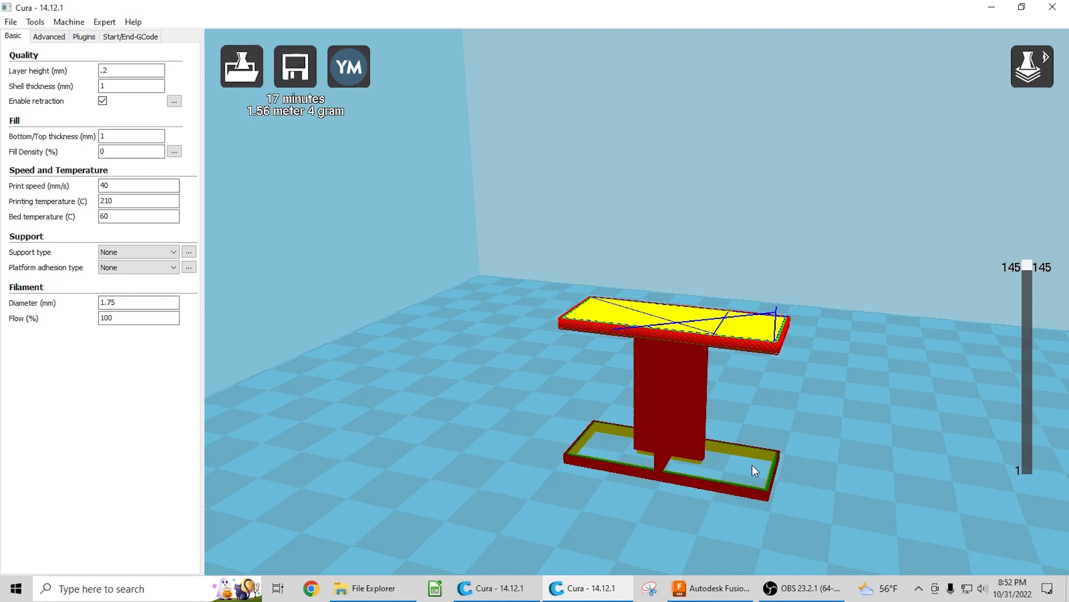
scroll(753, 467, up, 1)
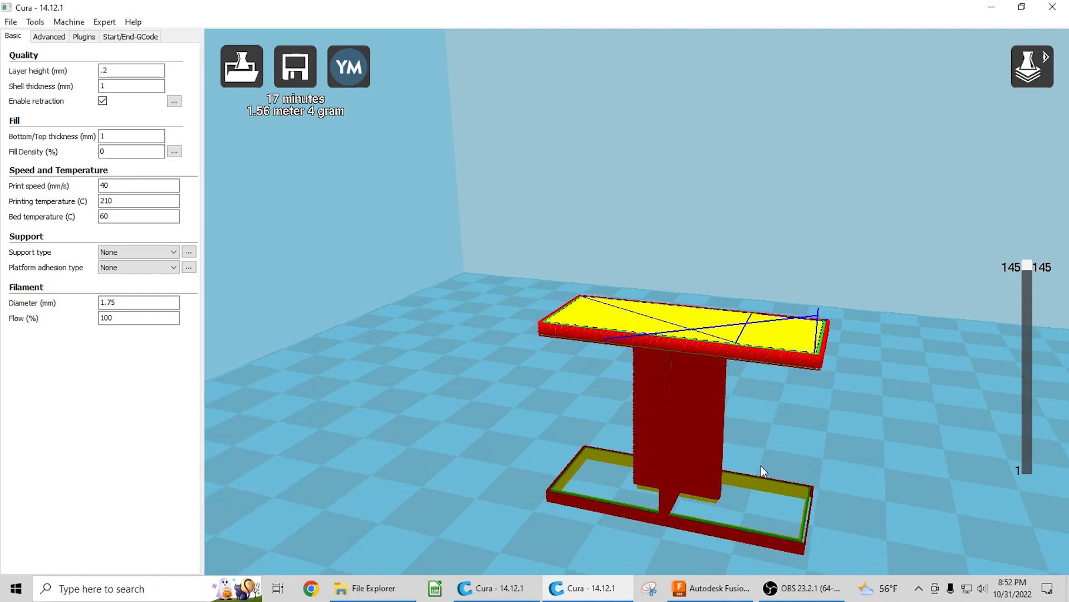
Step: Return to Normal view and delete the molded I-beam from the build plate
click(1033, 66)
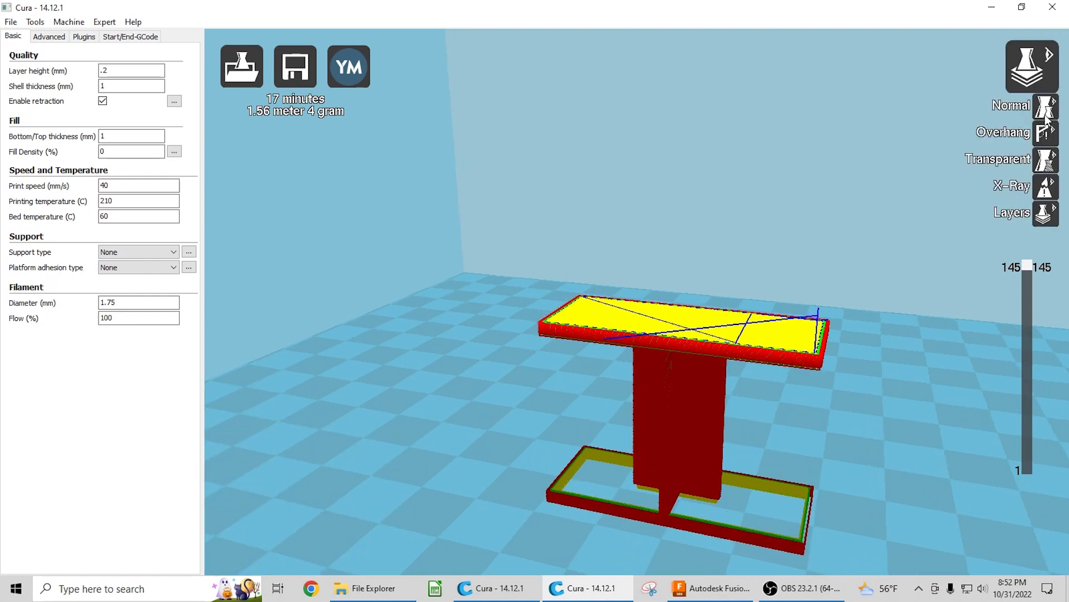
click(1032, 117)
scroll(780, 448, up, 2)
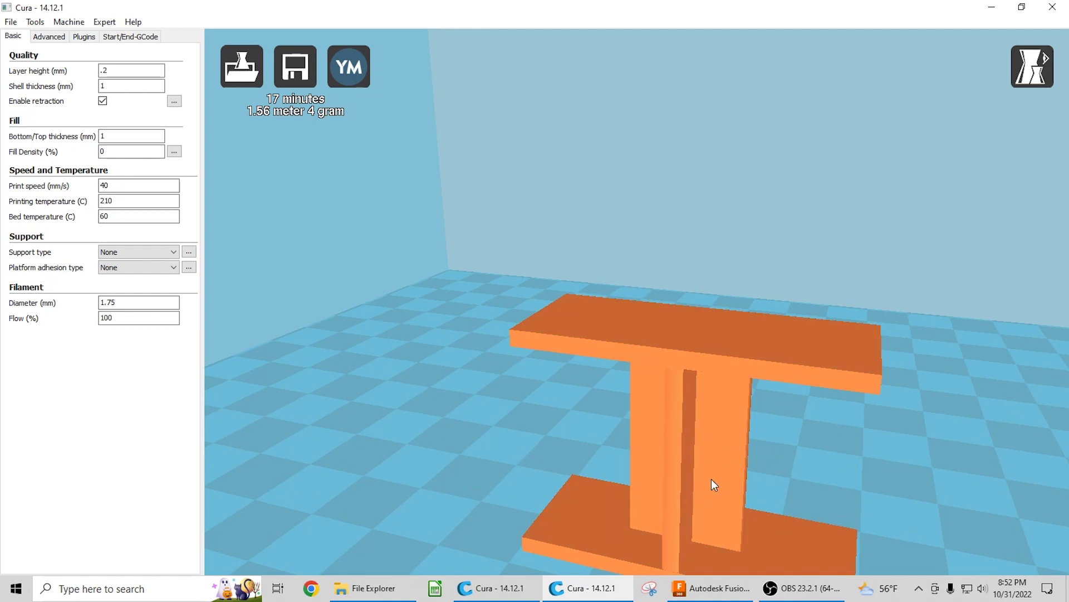
scroll(712, 468, down, 1)
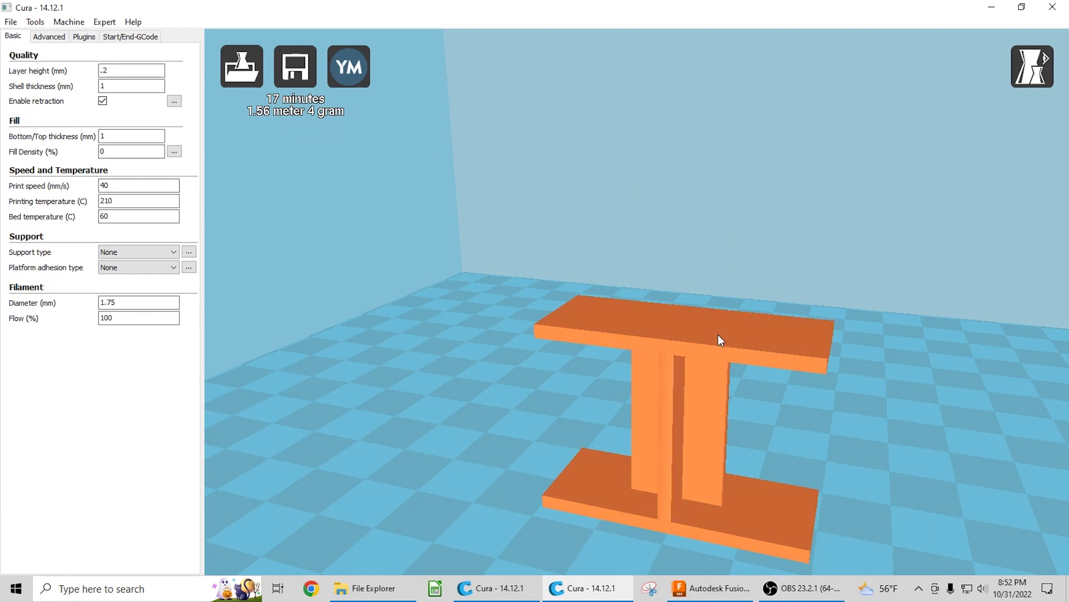
right_drag(718, 334, 587, 371)
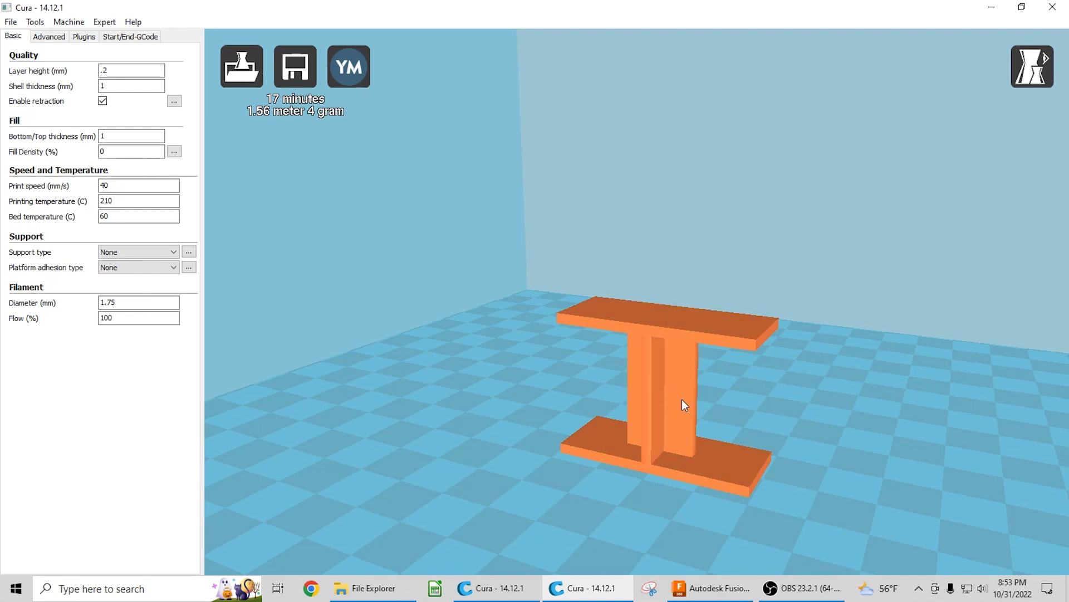
scroll(693, 429, up, 2)
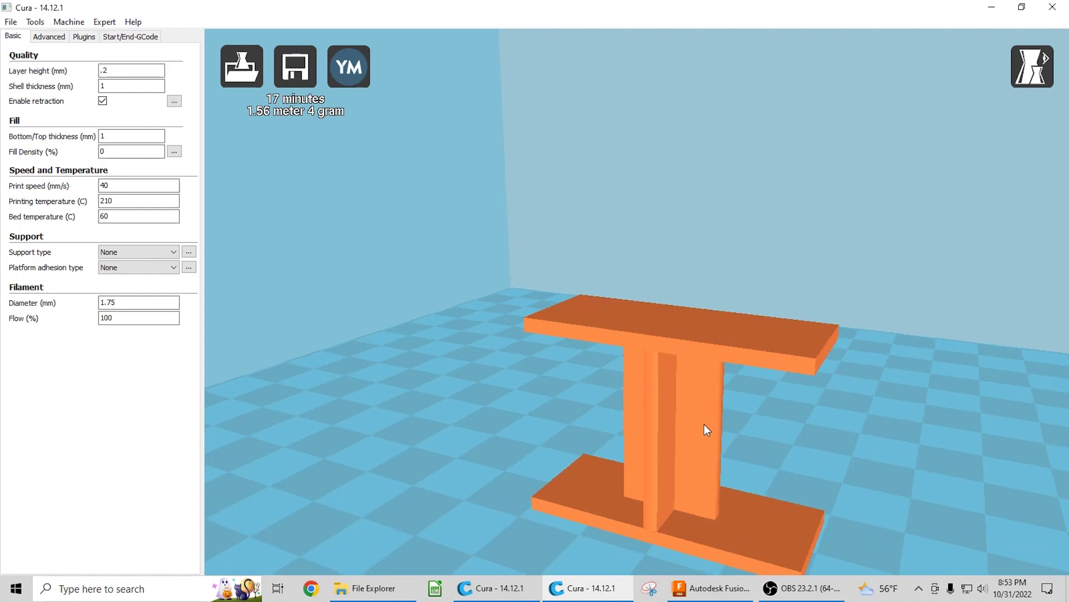
key(Delete)
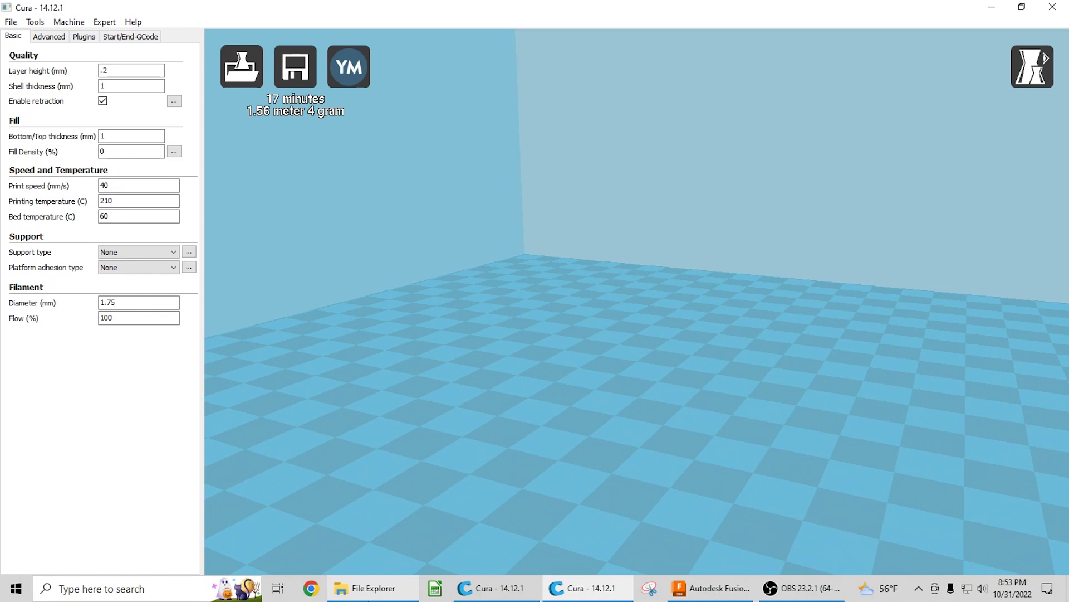
Step: Load 'moment test 3d print' into Cura from File Explorer
click(373, 587)
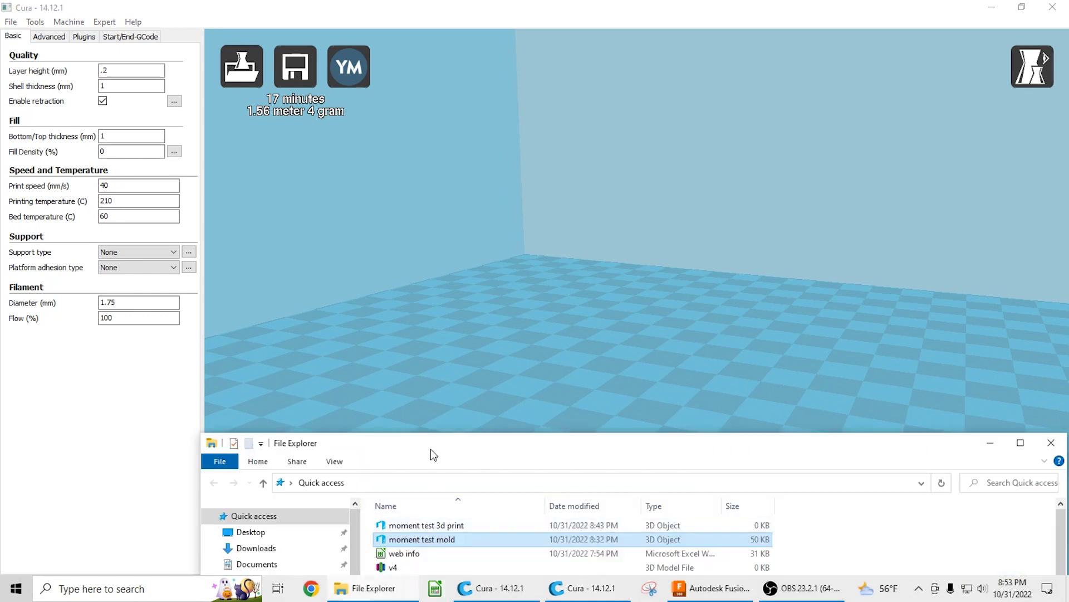
drag(430, 449, 430, 485)
drag(400, 557, 634, 314)
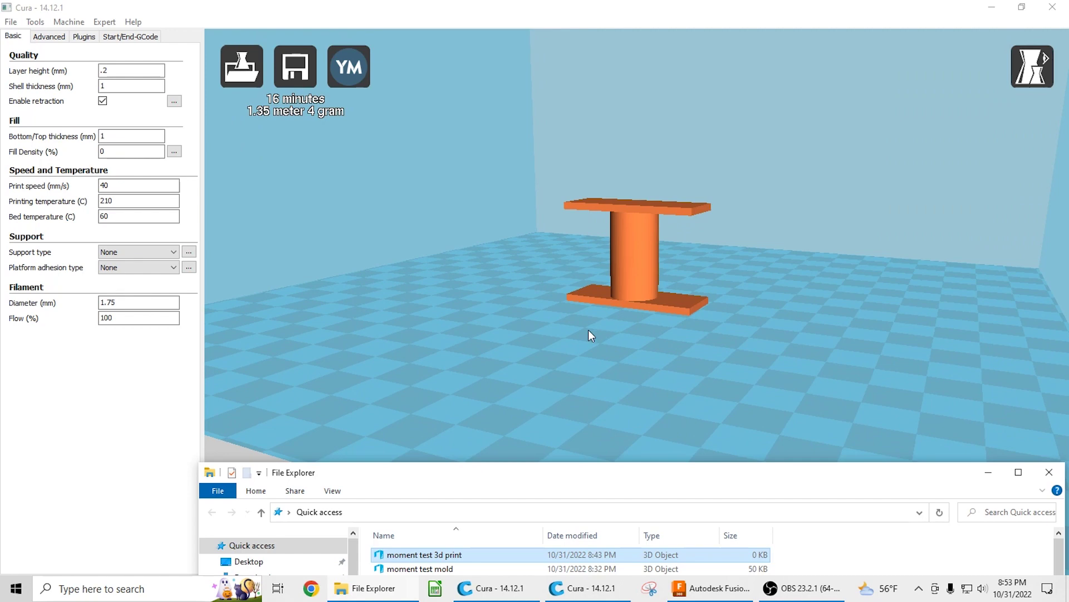
Step: Add 'moment test mold' from File Explorer beside the round-web I-beam
click(593, 337)
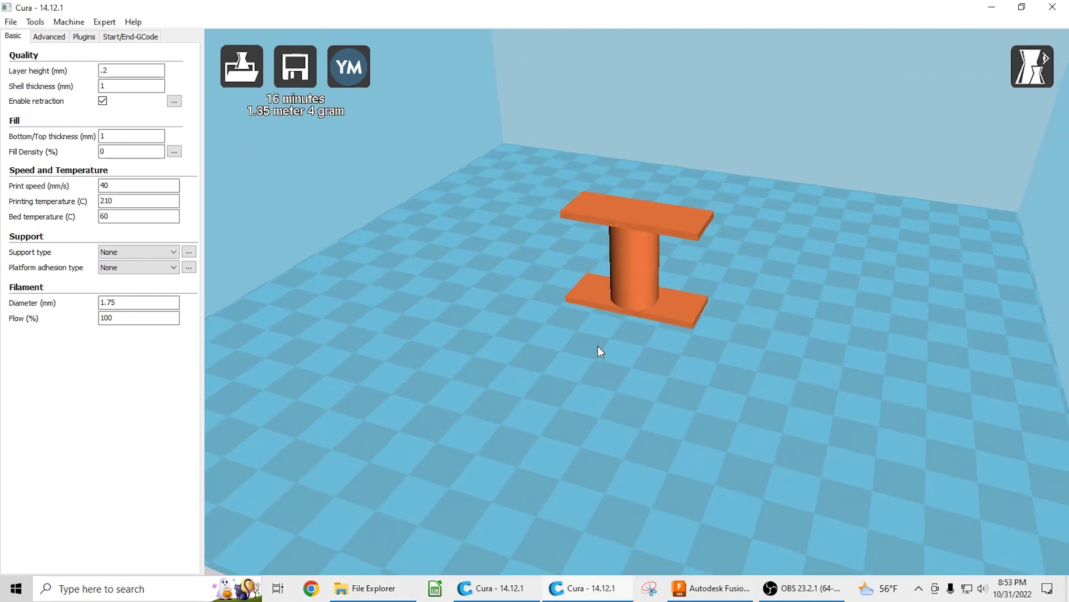
click(372, 588)
drag(415, 568, 540, 385)
click(628, 367)
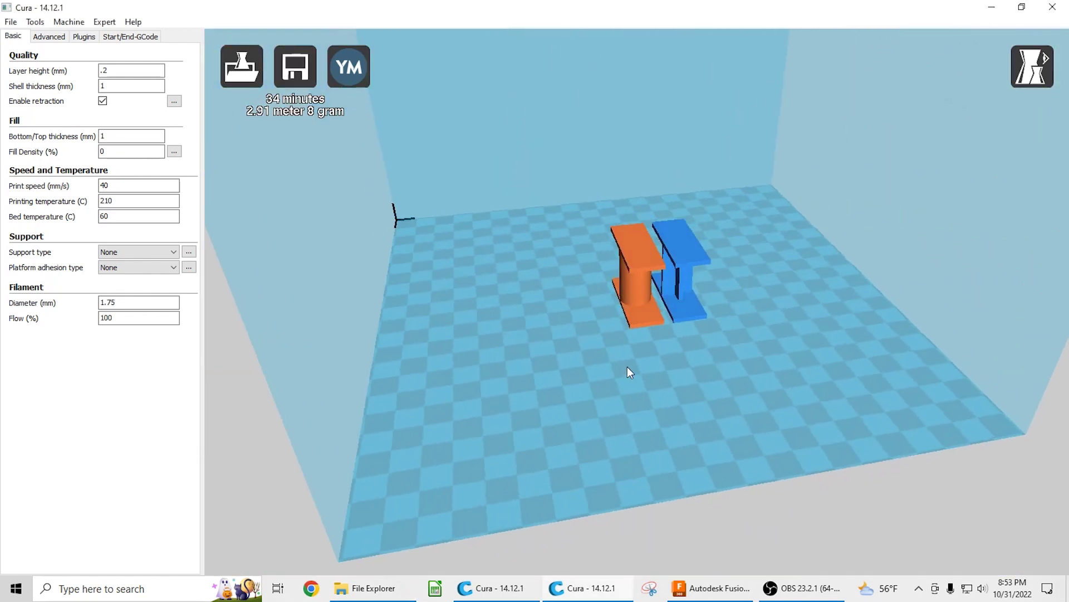
Step: Orbit and zoom around both I-beams to compare them from several angles
right_drag(724, 260, 631, 254)
scroll(577, 329, up, 3)
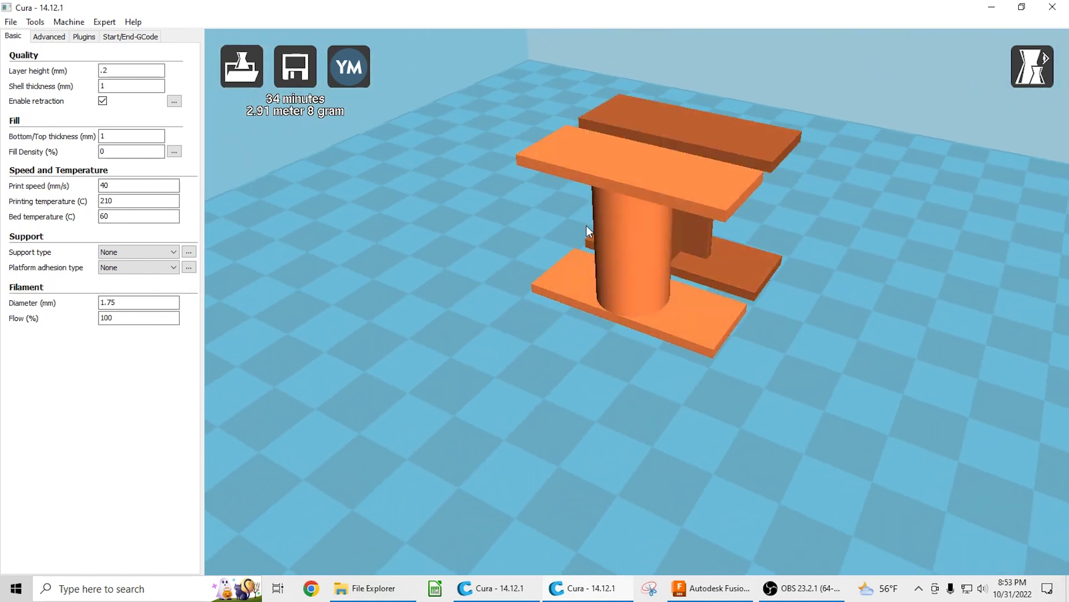
right_drag(587, 226, 640, 289)
right_drag(564, 278, 617, 321)
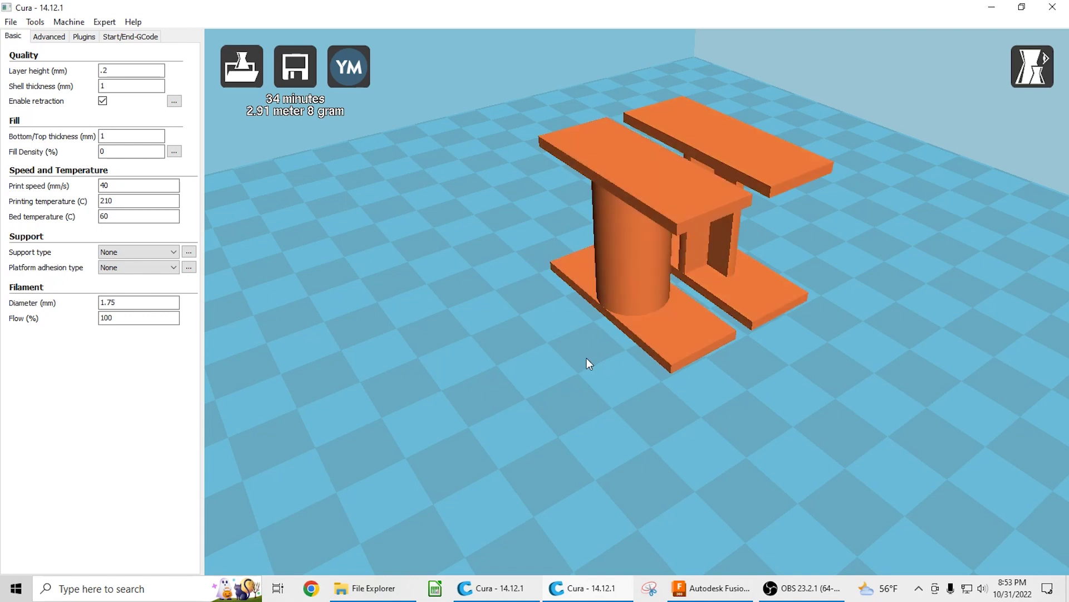
right_drag(587, 360, 622, 348)
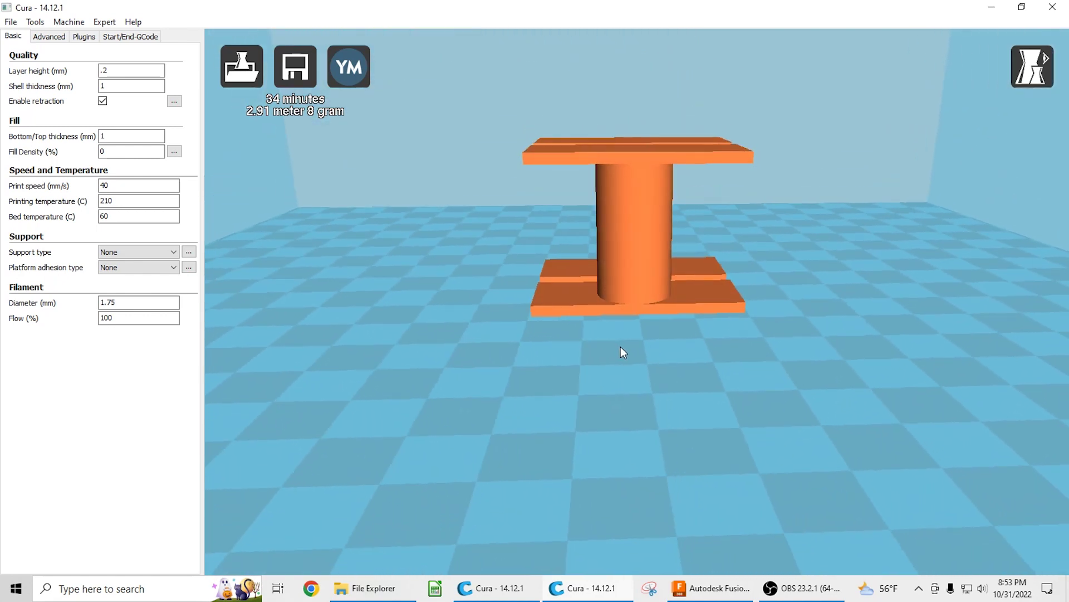
right_drag(624, 354, 614, 319)
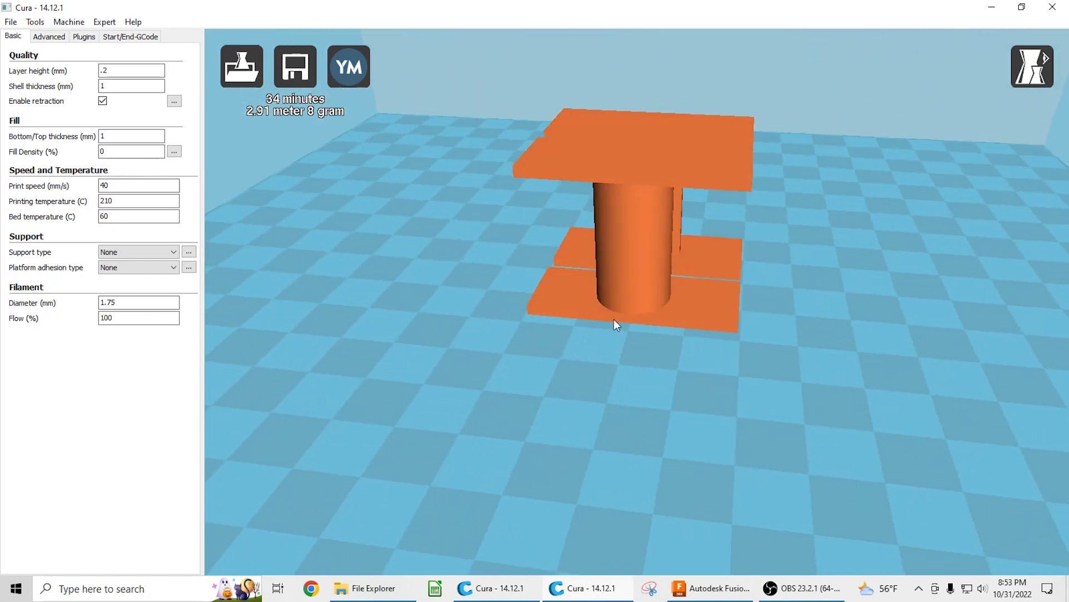
scroll(614, 319, up, 5)
scroll(602, 391, down, 5)
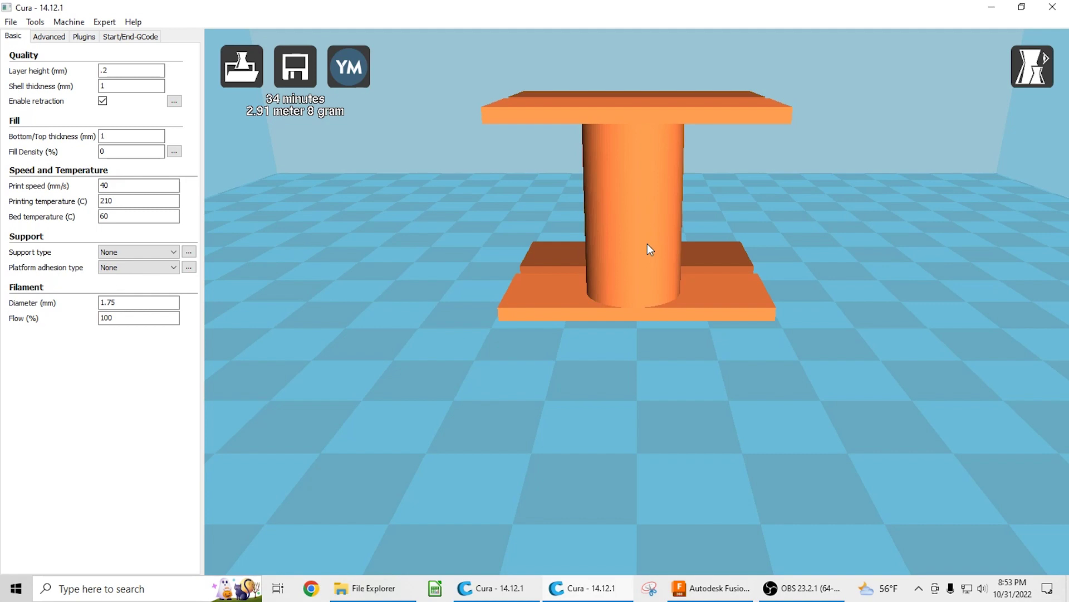
right_drag(647, 243, 623, 248)
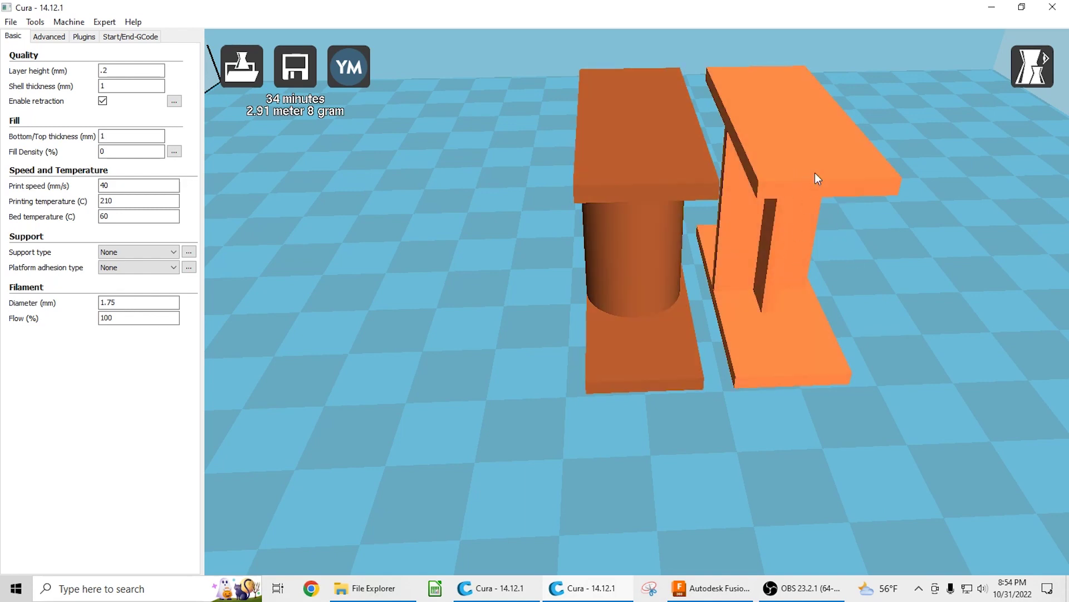
right_drag(788, 284, 749, 256)
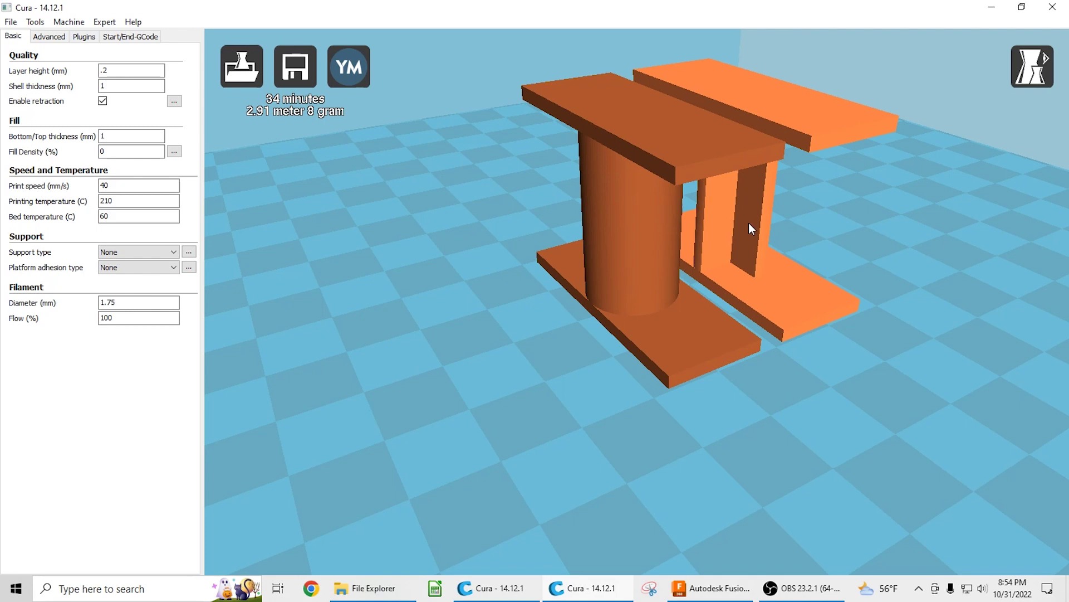
Step: Preview both I-beams in Layers view from above and from the side
right_drag(748, 223, 895, 248)
click(1032, 66)
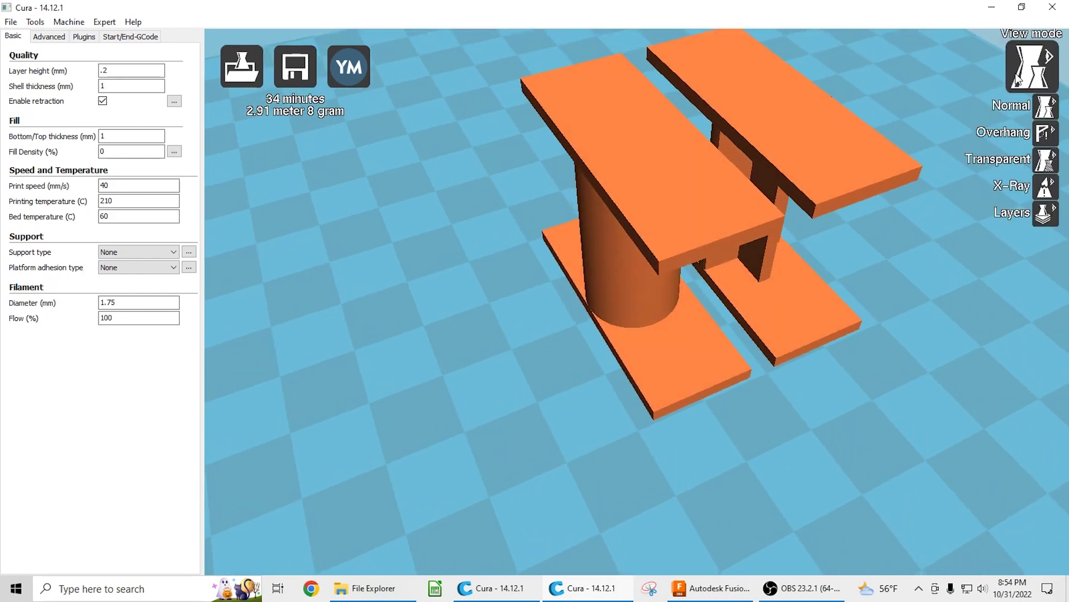
click(1038, 217)
right_drag(862, 306, 805, 333)
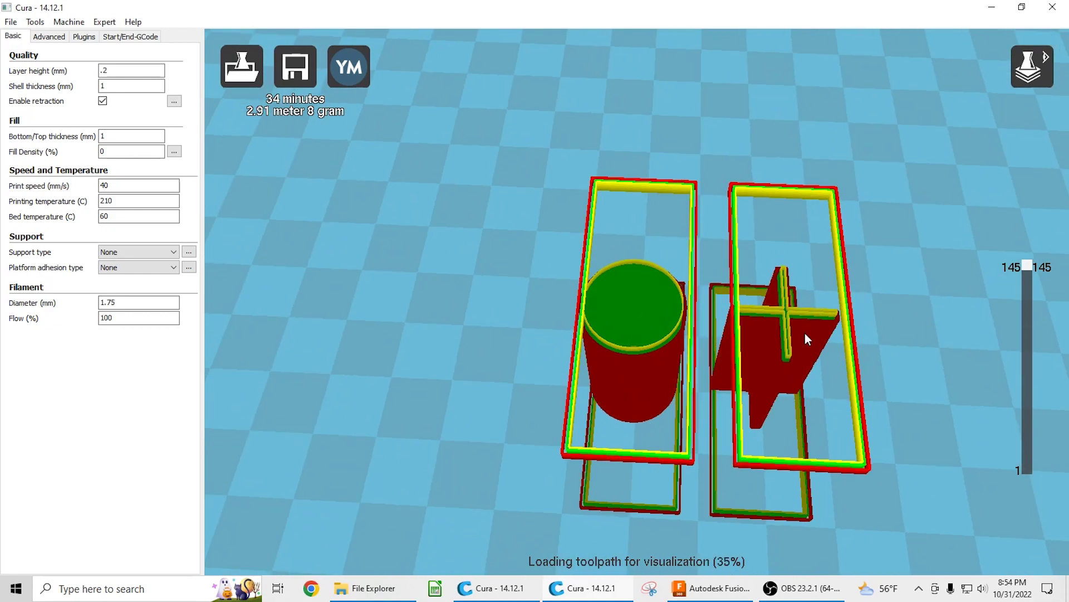
right_drag(871, 336, 891, 239)
Step: Return to Normal view and delete the molded I-beam
click(1032, 66)
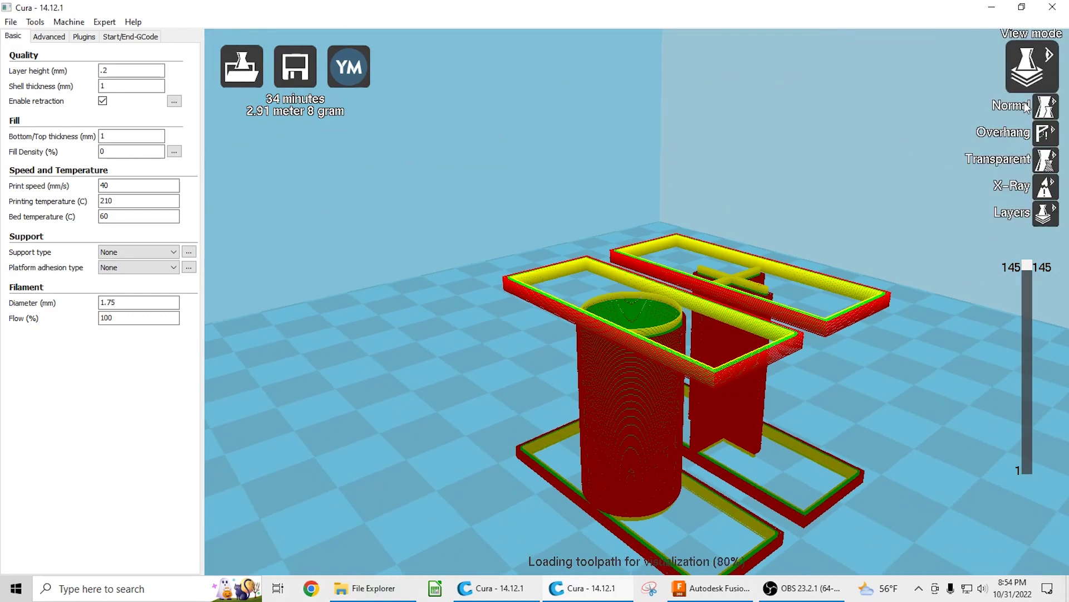
click(1028, 107)
click(842, 304)
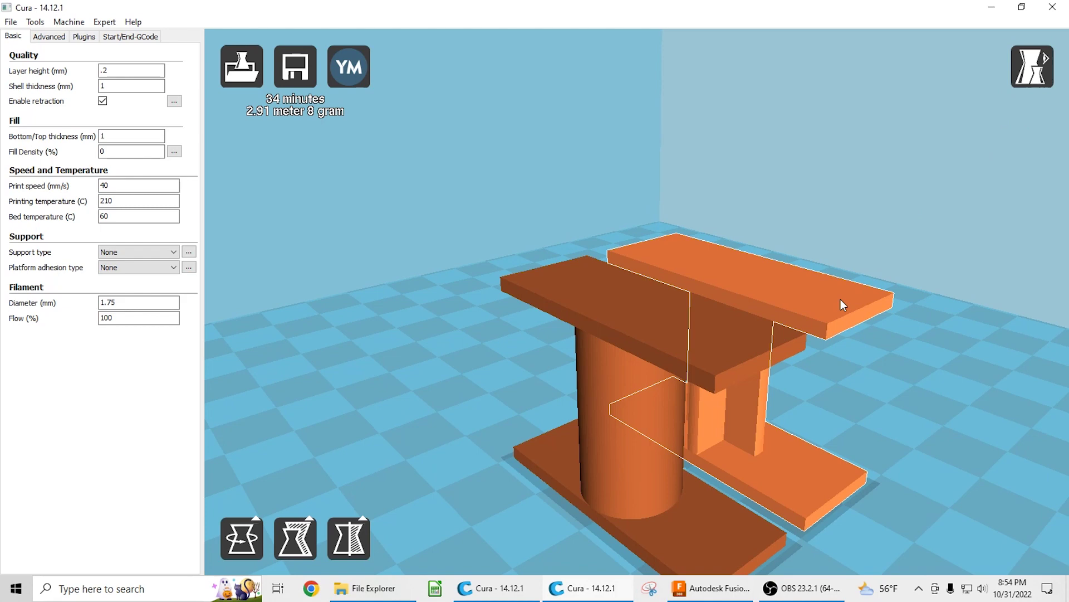
key(Delete)
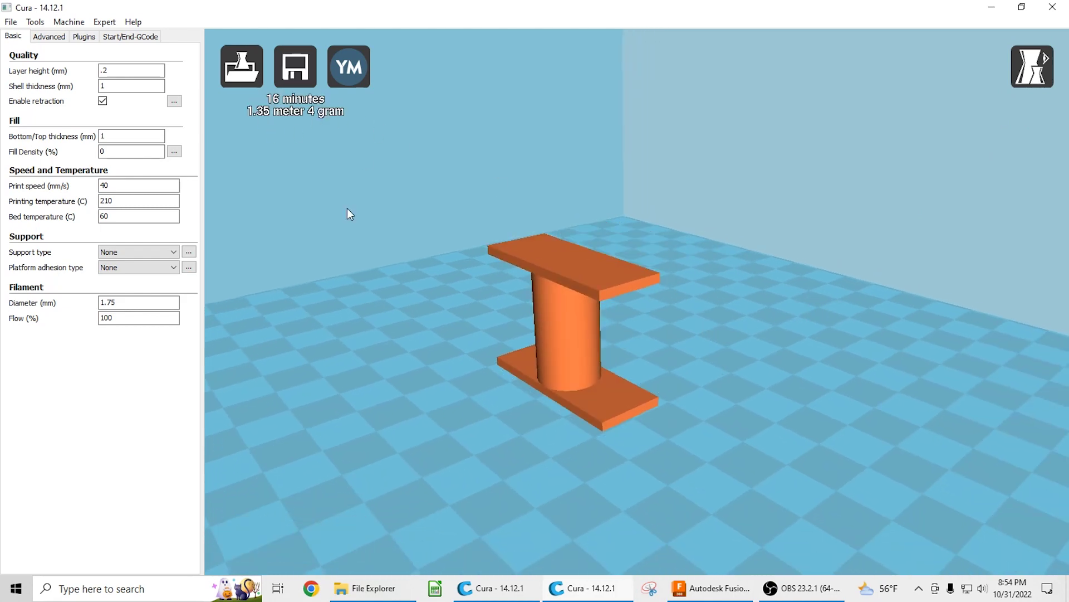
Step: Show the round-web I-beam in Layers view, displayed up to layer 99 of 145
scroll(530, 419, up, 2)
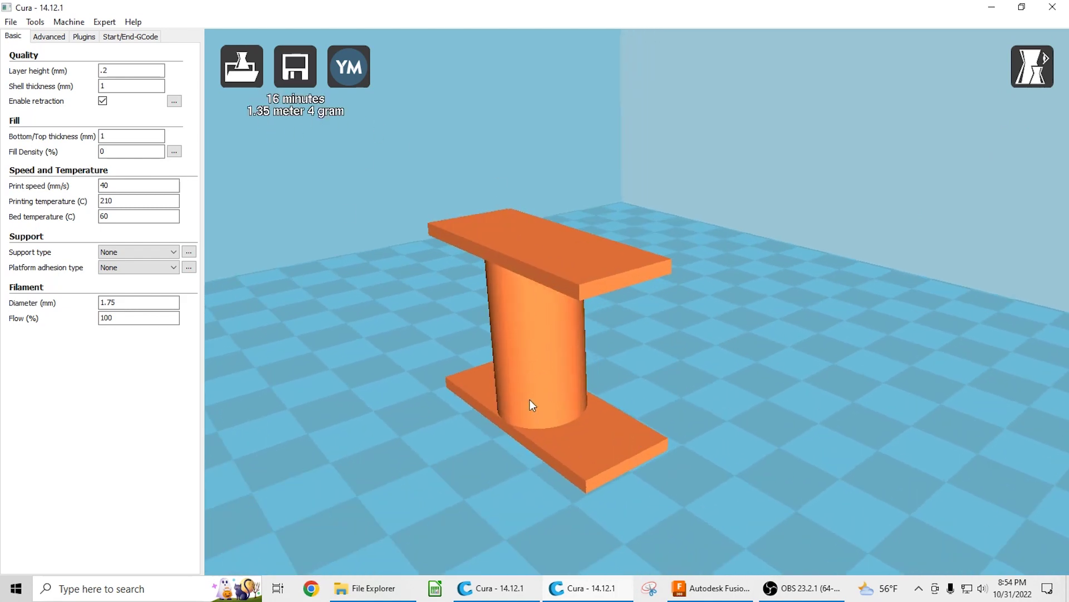
right_drag(533, 399, 637, 400)
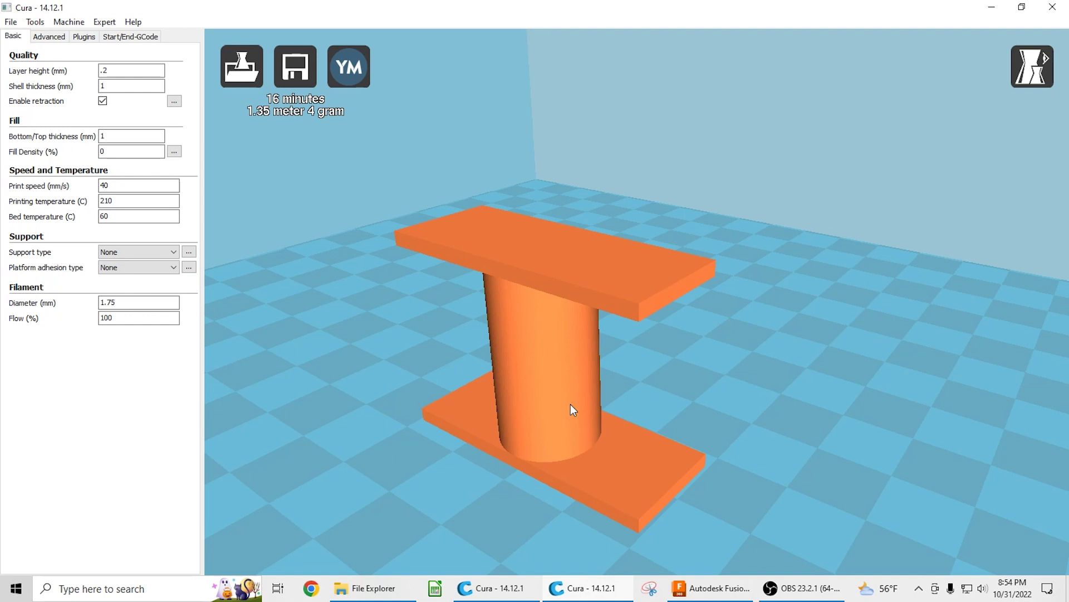
click(1033, 75)
click(1031, 214)
right_drag(833, 284, 420, 410)
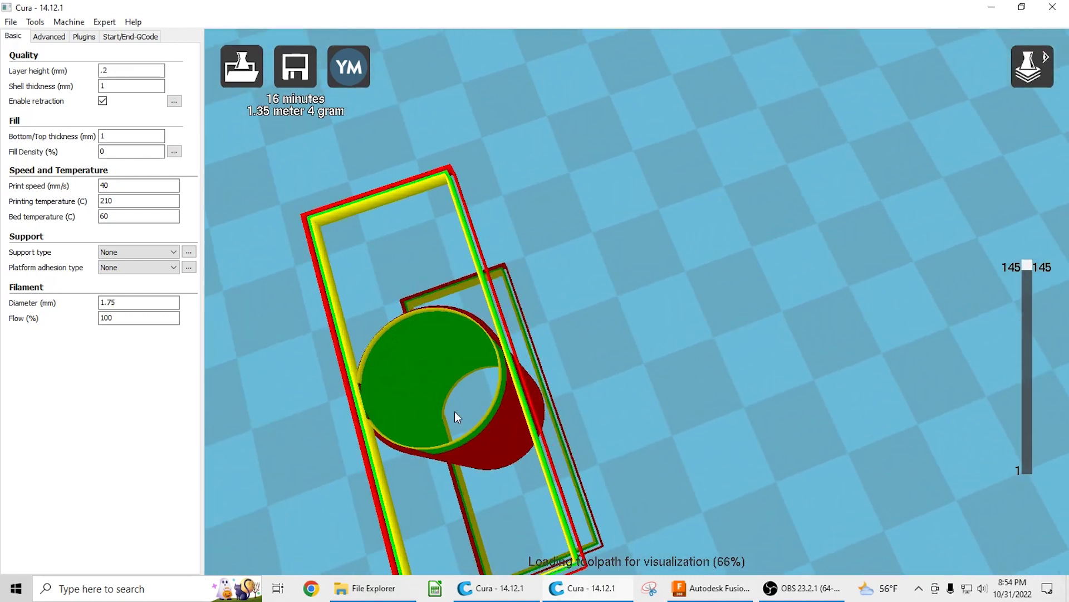
drag(1028, 265, 1026, 331)
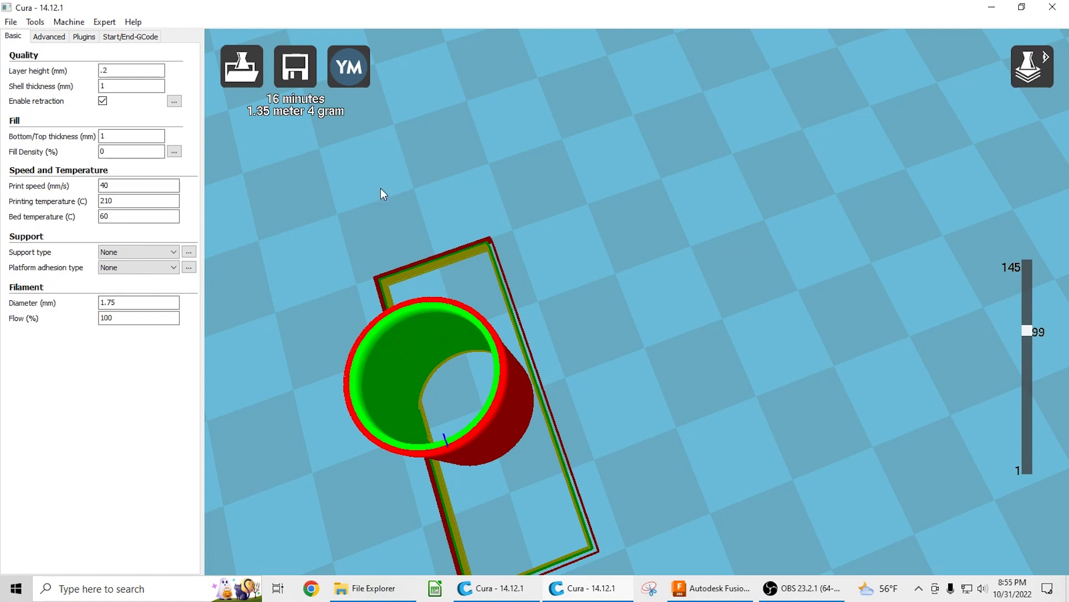
right_drag(366, 141, 573, 389)
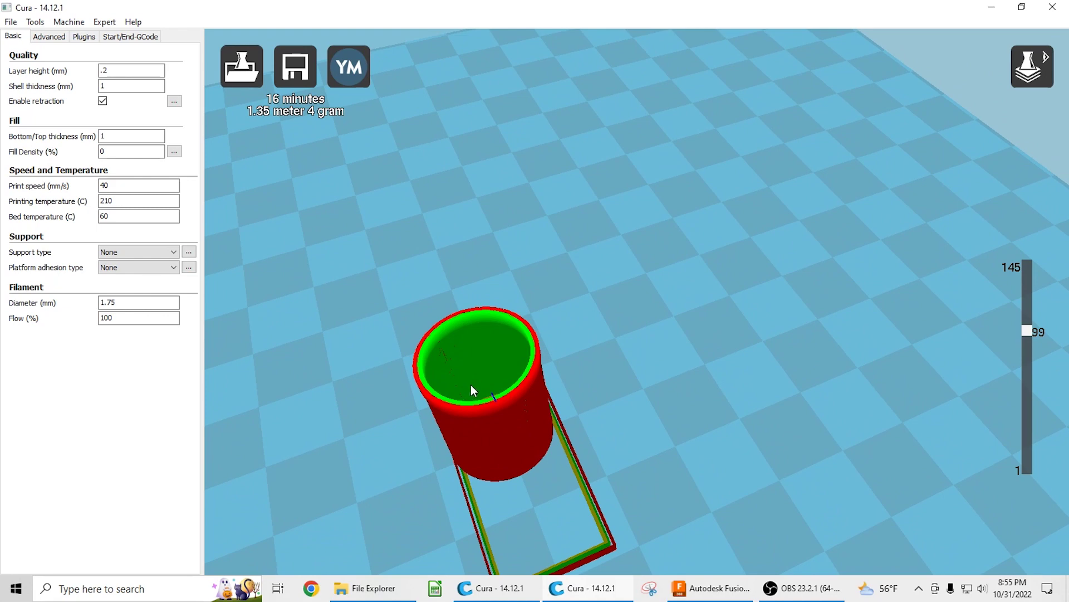
Step: Add 'moment test 3d print' and 'moment test mold' to the build plate from File Explorer
click(371, 588)
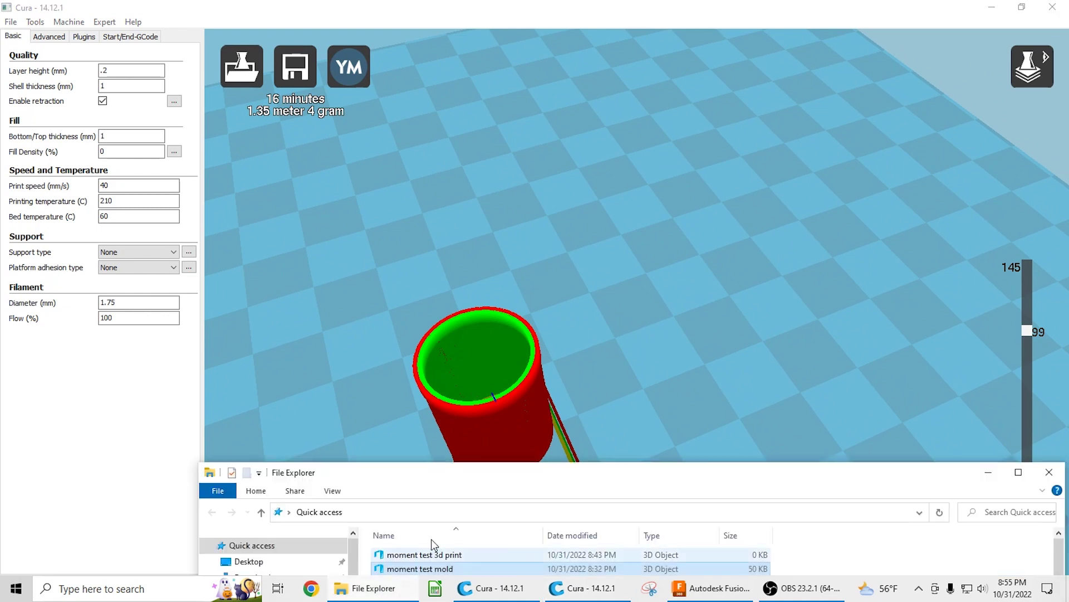
drag(387, 555, 594, 367)
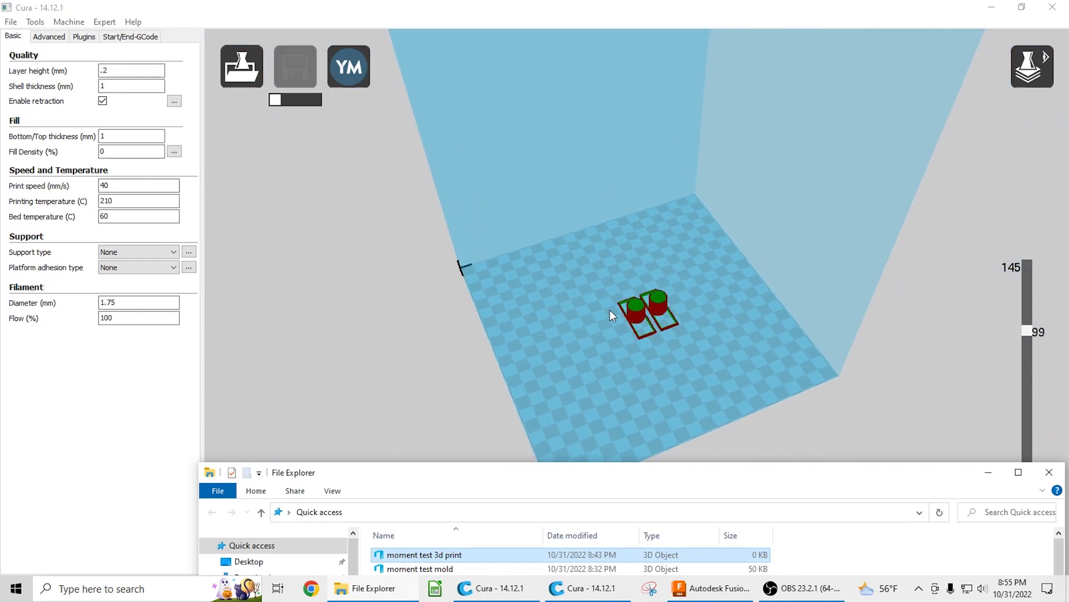
drag(431, 568, 619, 356)
Step: Return to Normal view and select the extra round-web I-beam on the right
click(1036, 70)
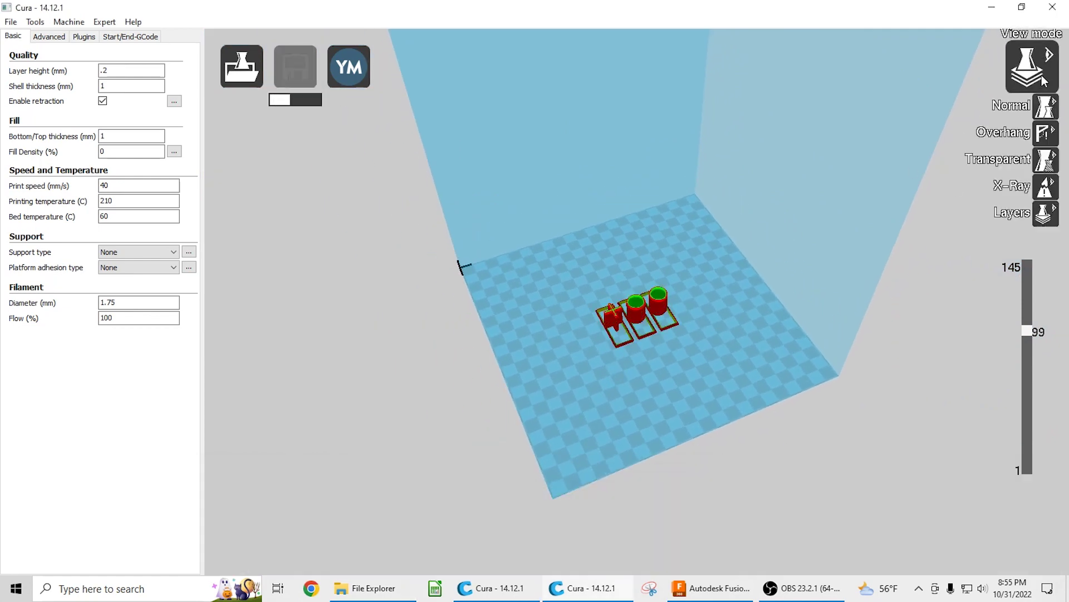
click(1042, 104)
click(676, 333)
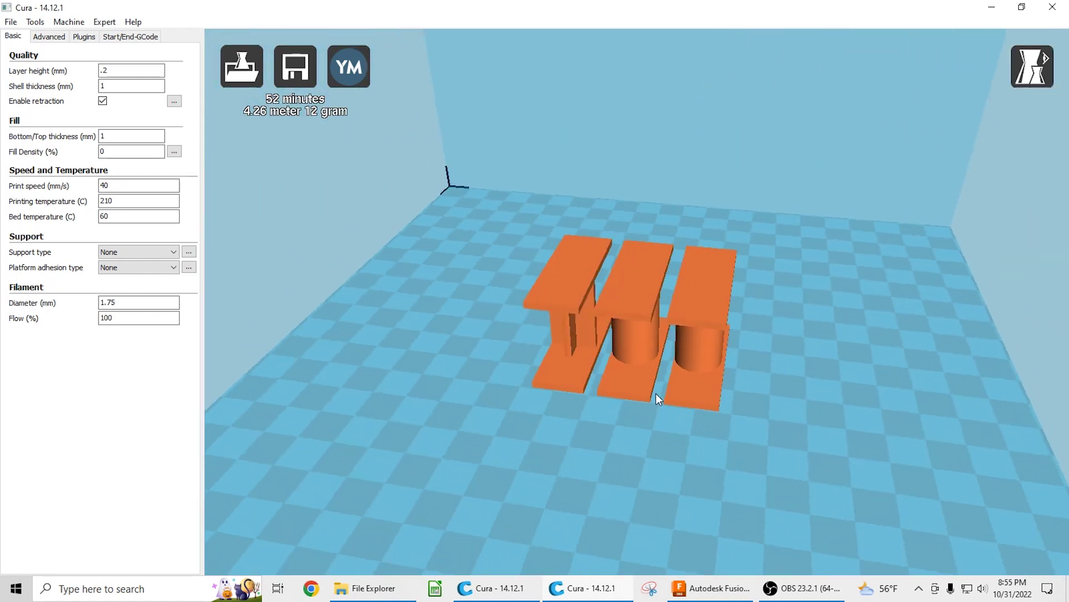
key(Delete)
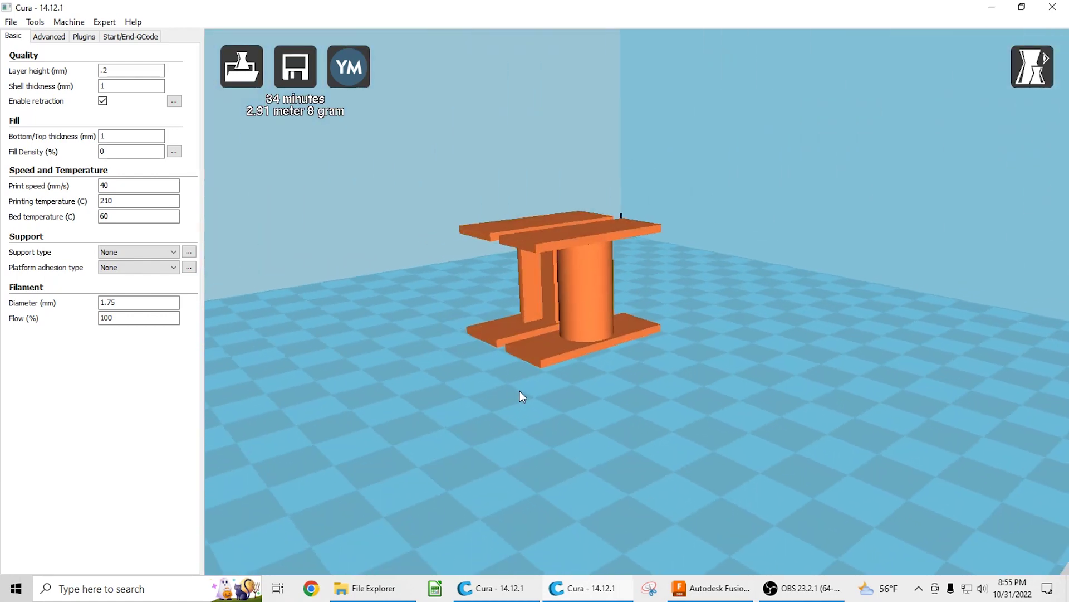
right_drag(520, 395, 560, 395)
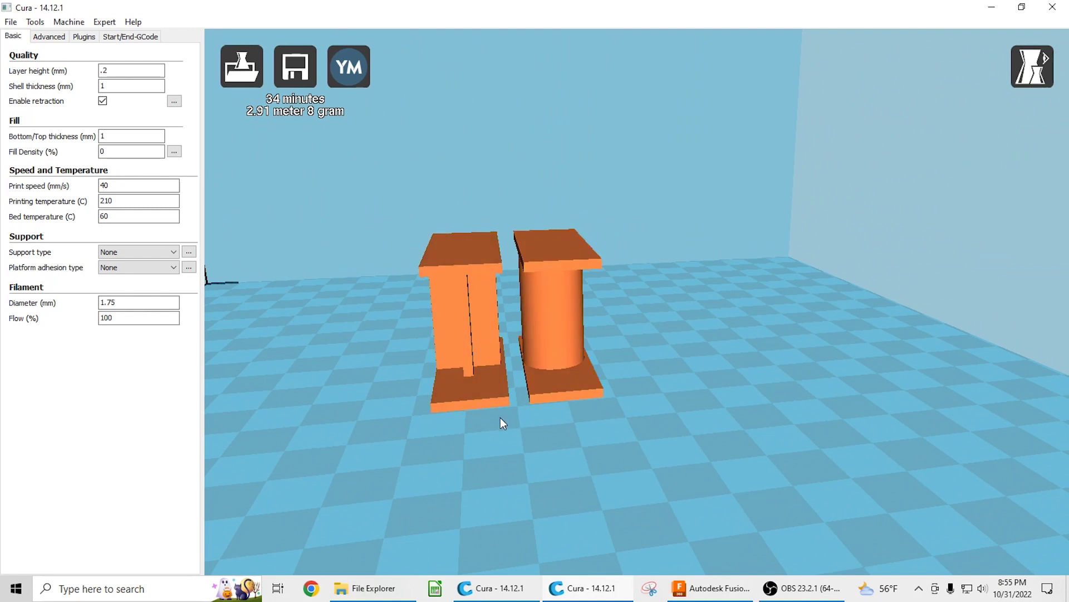
scroll(496, 421, up, 1)
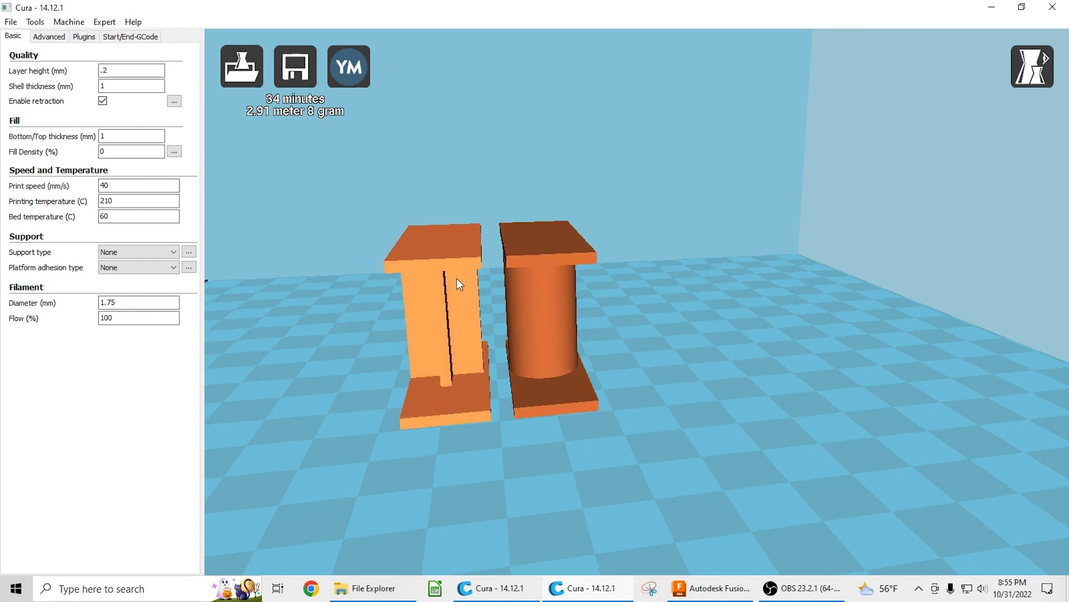
right_drag(382, 397, 403, 401)
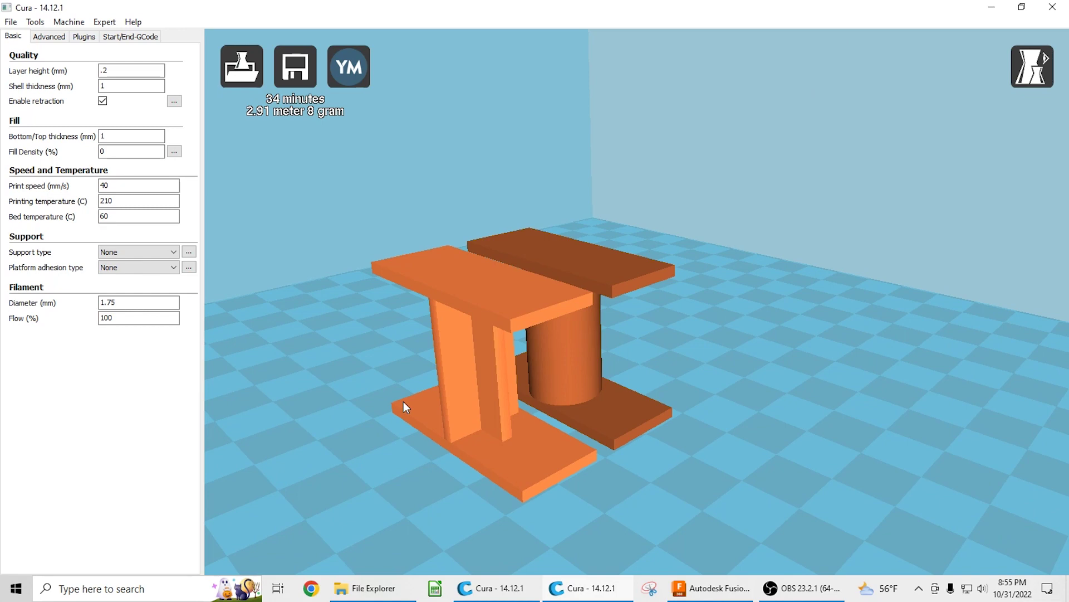